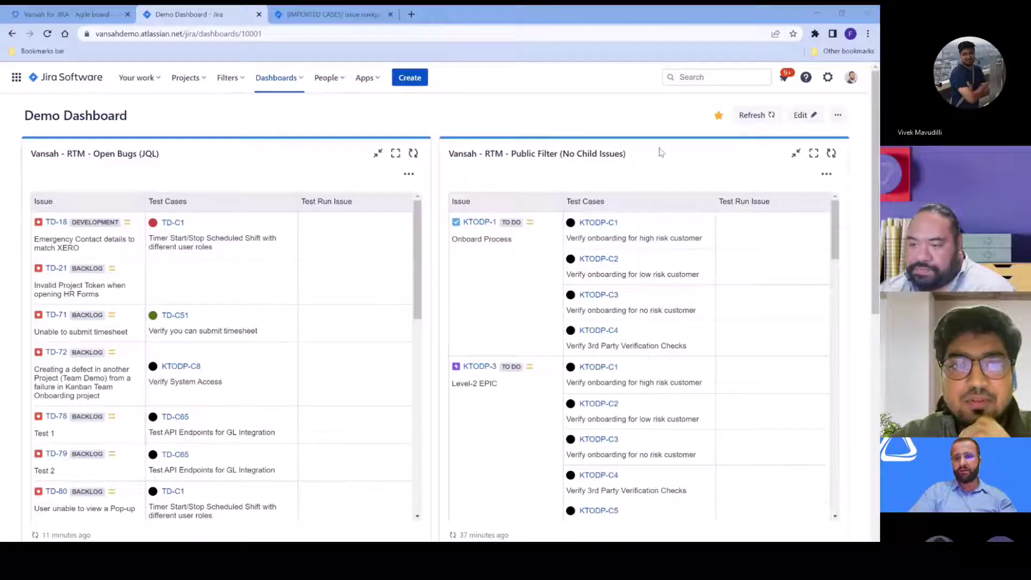
Open the starred Demo Dashboard and put it into edit mode
click(285, 78)
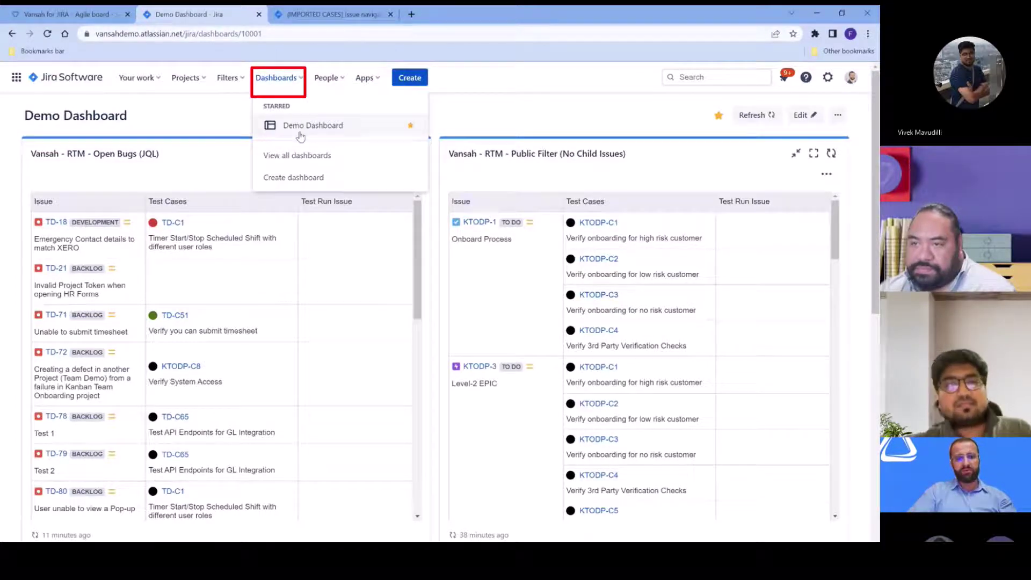
click(300, 134)
click(799, 116)
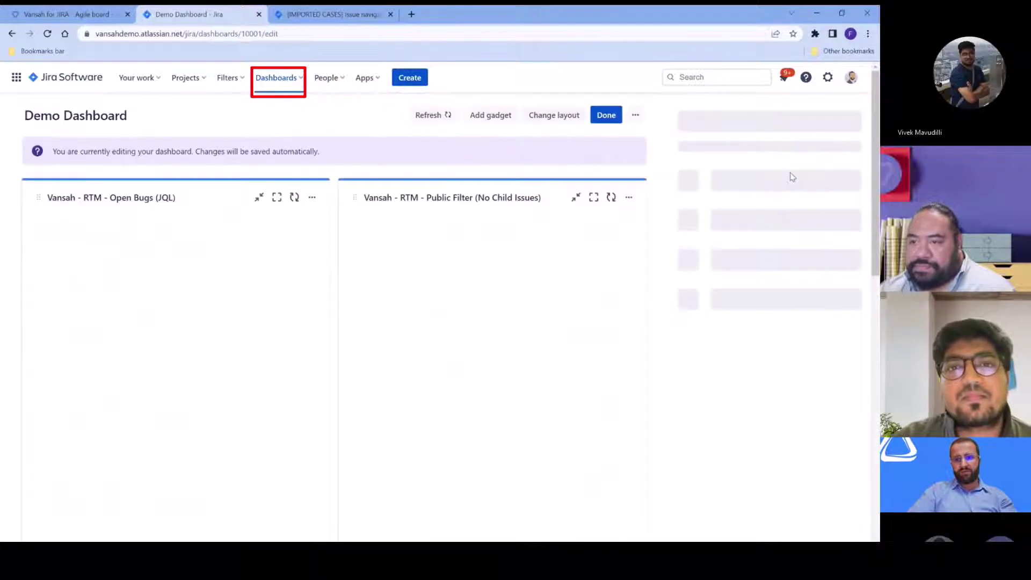
Search the dashboard gadgets for "vansah", review the Vansah report gadgets down to Test Traceability Report, and close the gadget list
click(741, 132)
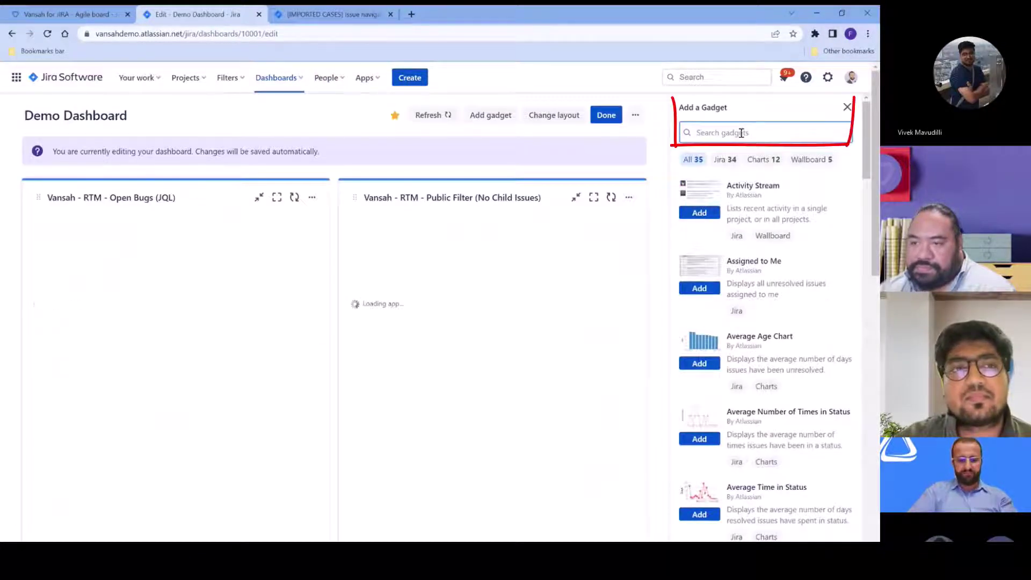
text(vansah)
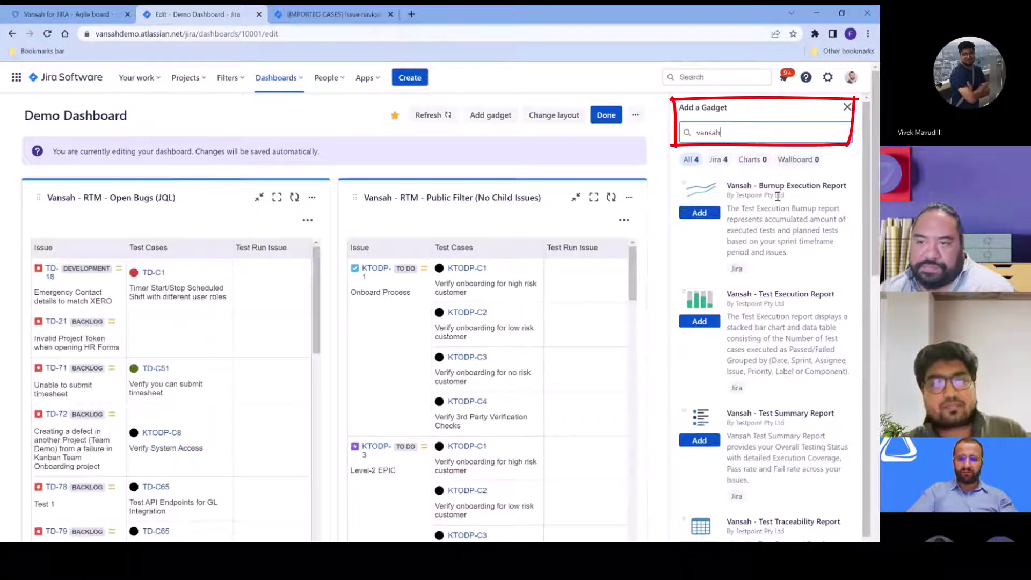
scroll(778, 322, down, 1)
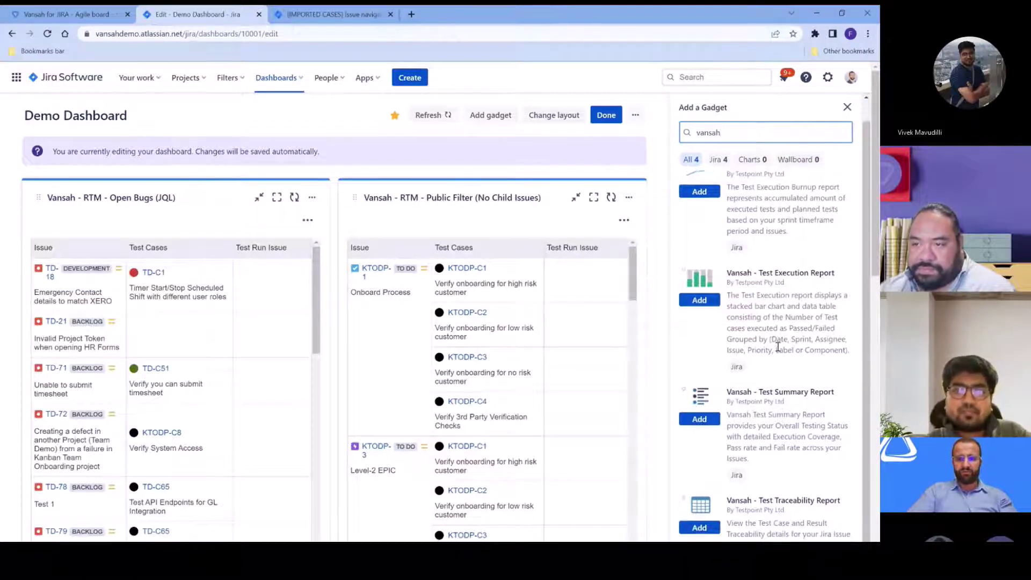
scroll(777, 347, down, 1)
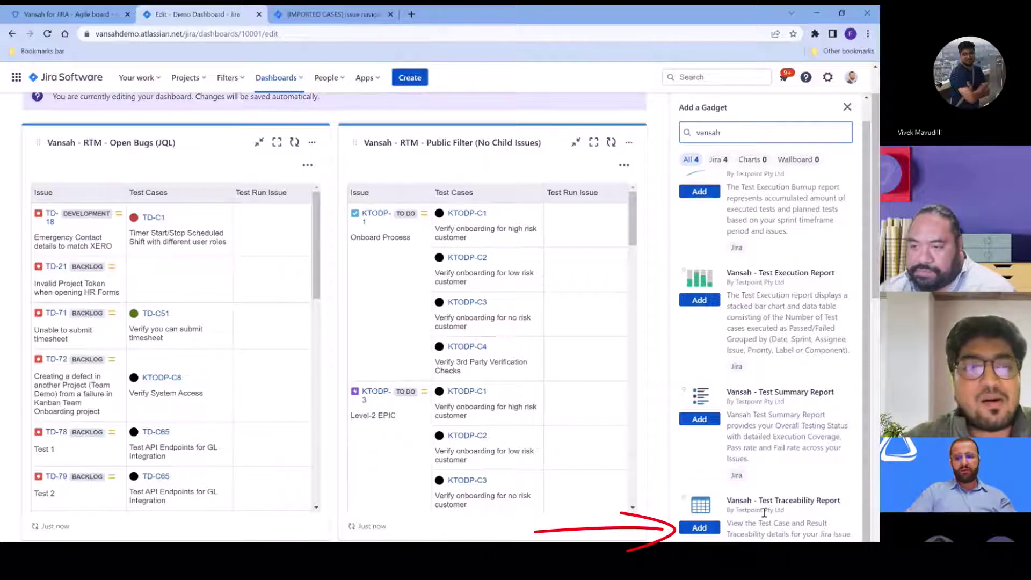
click(847, 107)
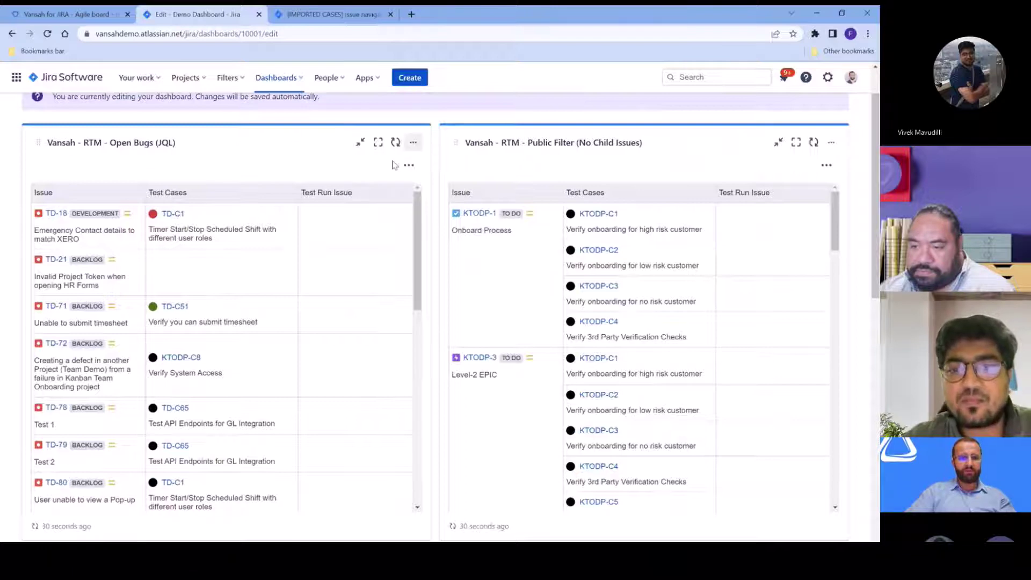
Open the configuration of the Vansah - RTM - Open Bugs (JQL) gadget
click(413, 143)
click(349, 213)
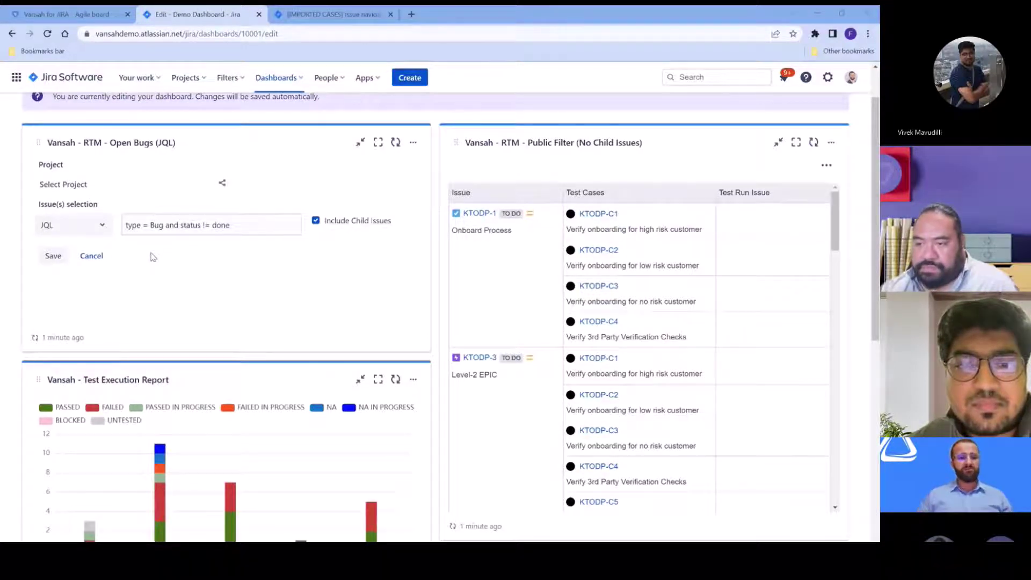
Try the List issue selection with issues KTODP-2 and TD-24, and return the selection type to JQL
click(75, 226)
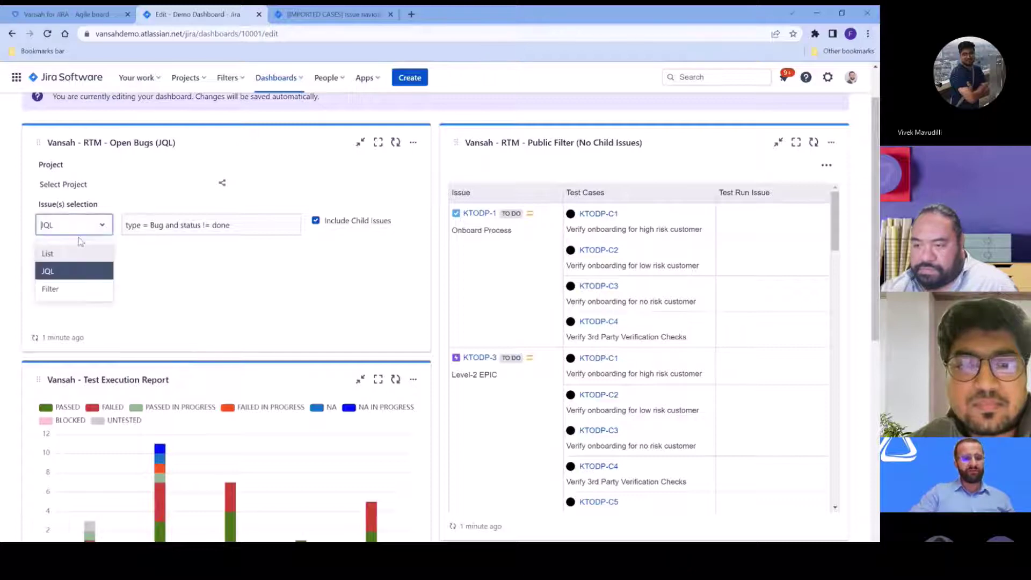
click(48, 254)
click(180, 231)
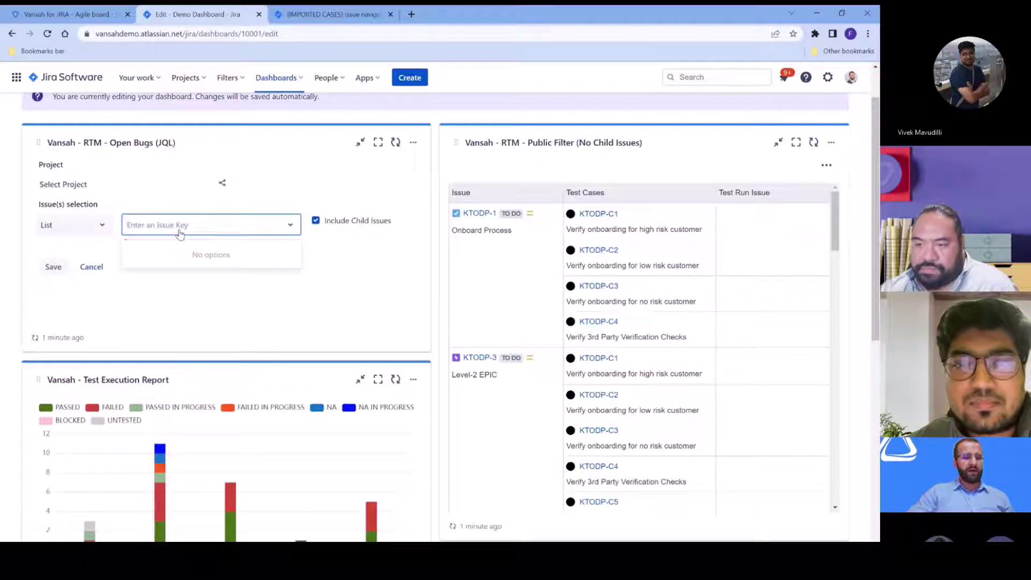
text(K)
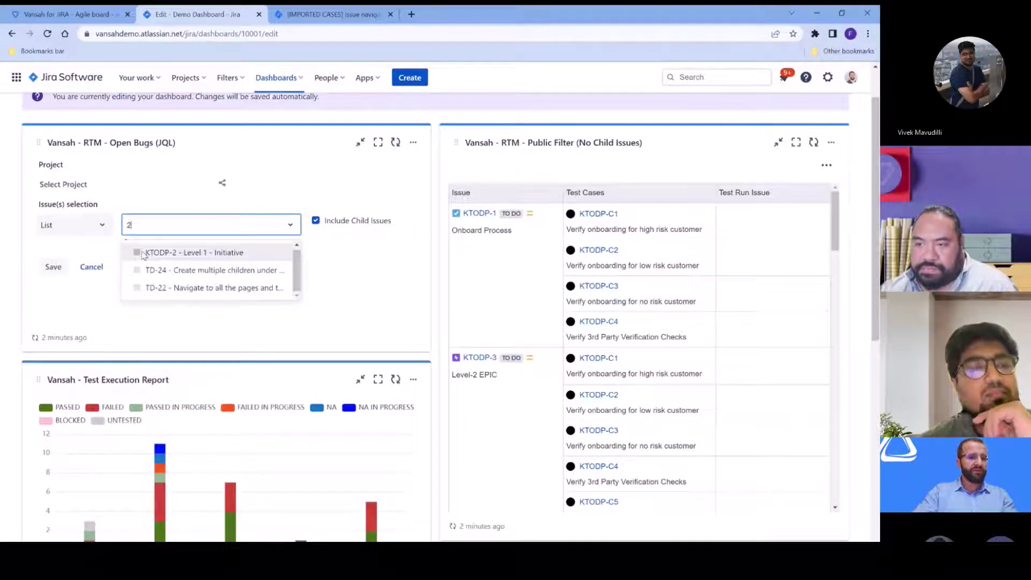
click(165, 261)
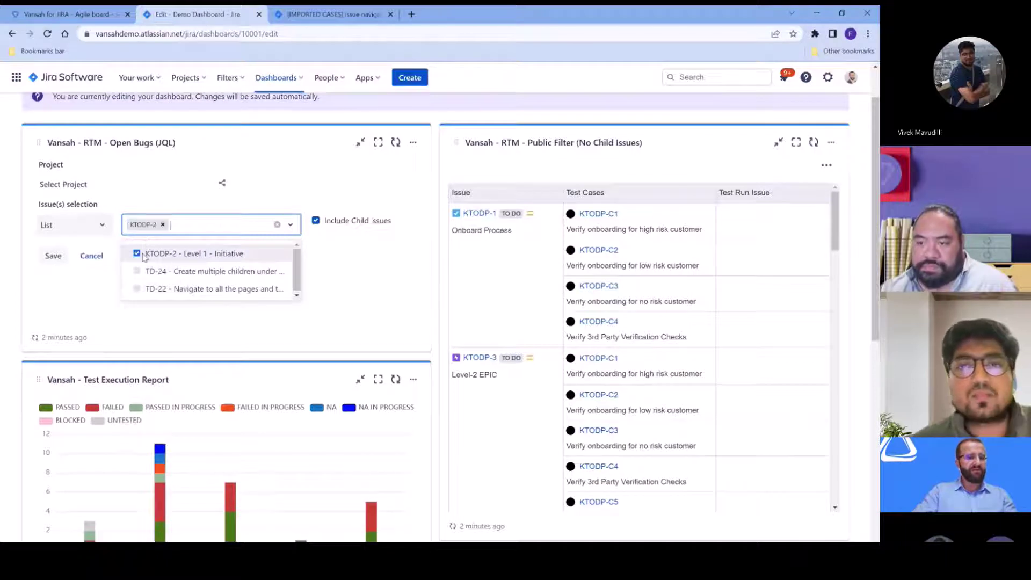
click(166, 271)
click(202, 245)
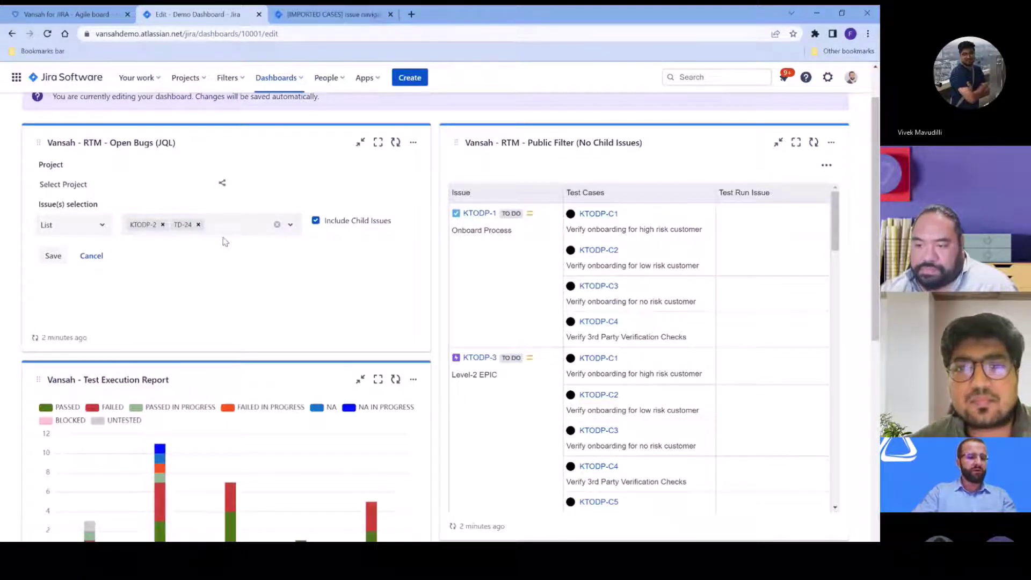
click(64, 226)
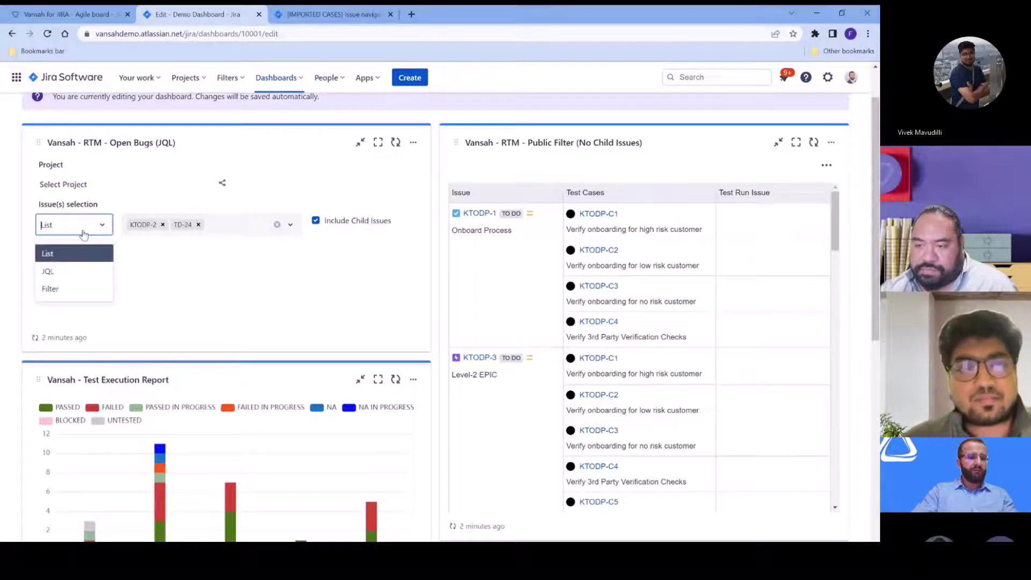
click(64, 275)
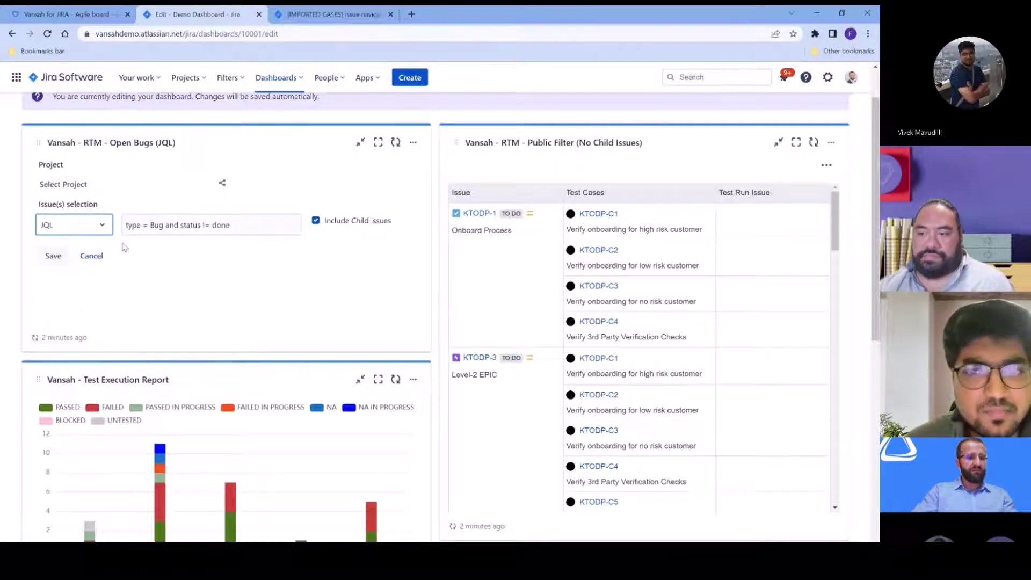
Edit the gadget's JQL query to read "type = Bug and status != Done"
drag(237, 225, 129, 225)
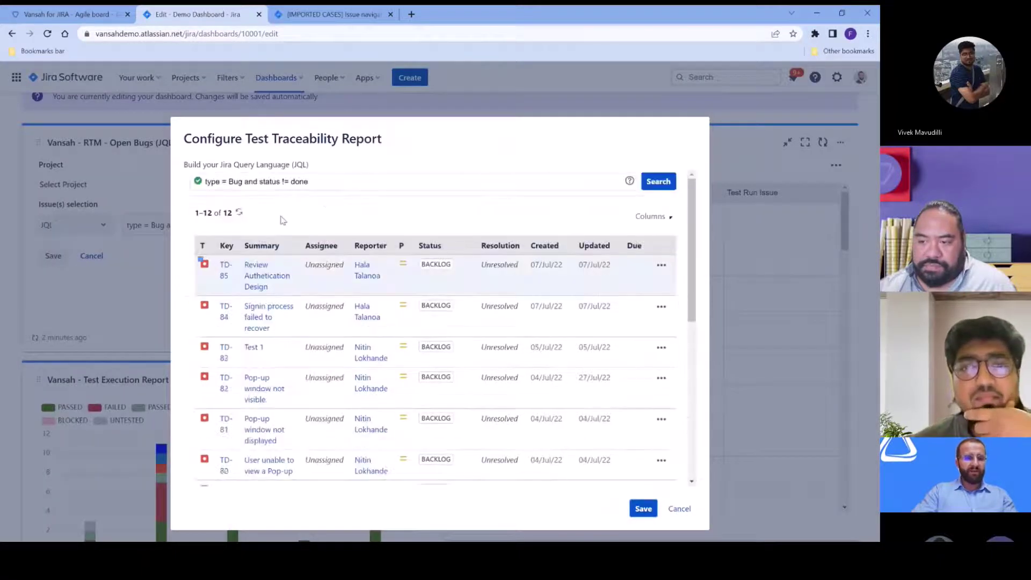
click(338, 185)
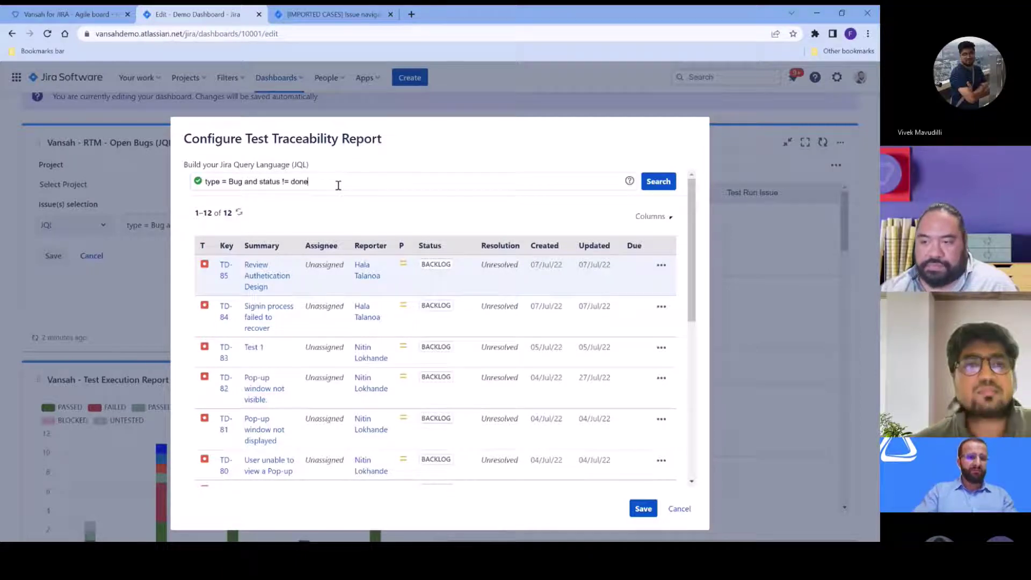
key(BackSpace)
key(BackSpace)
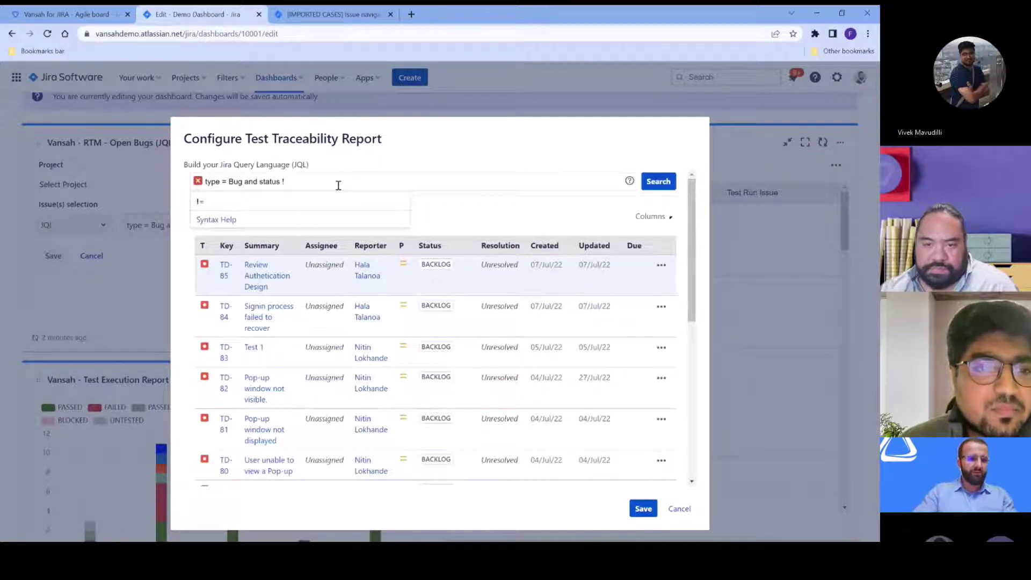
click(382, 202)
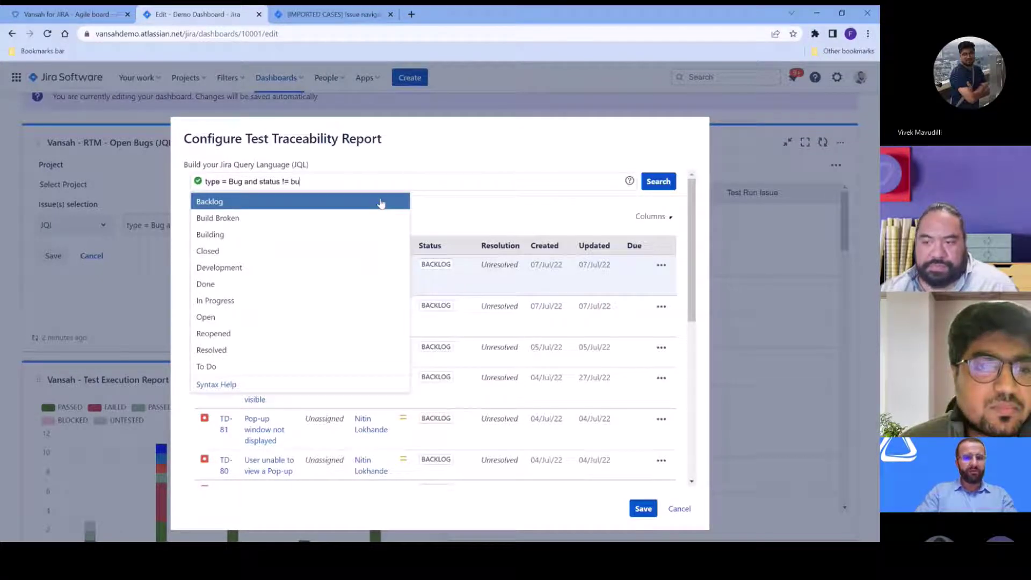
text(bu)
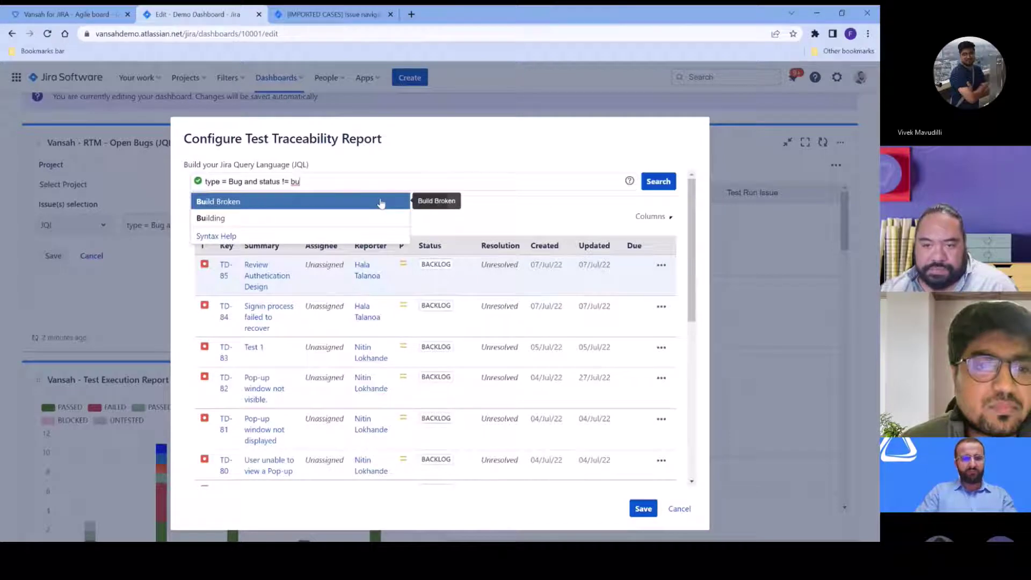
key(BackSpace)
key(BackSpace)
text(done)
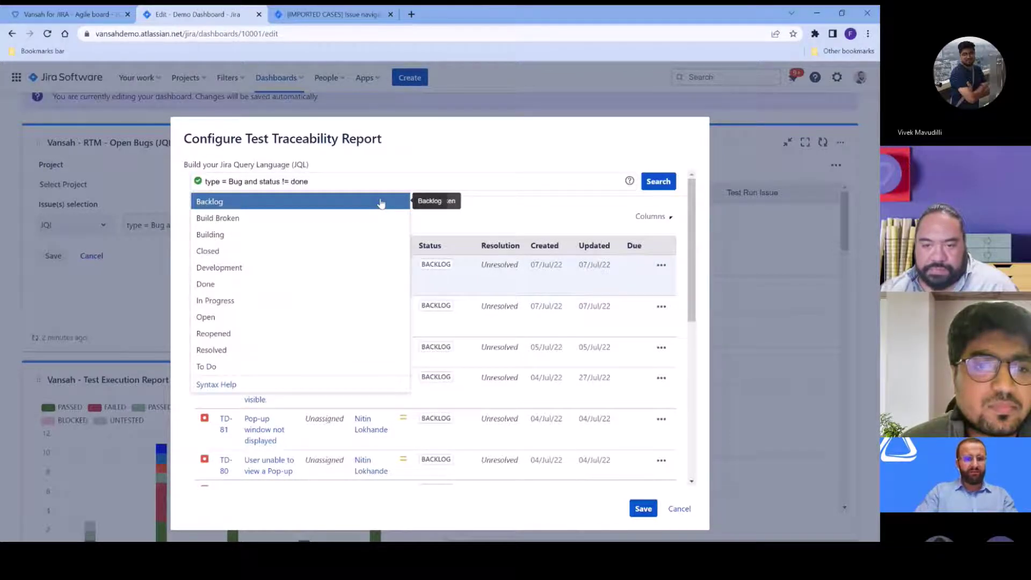
click(297, 199)
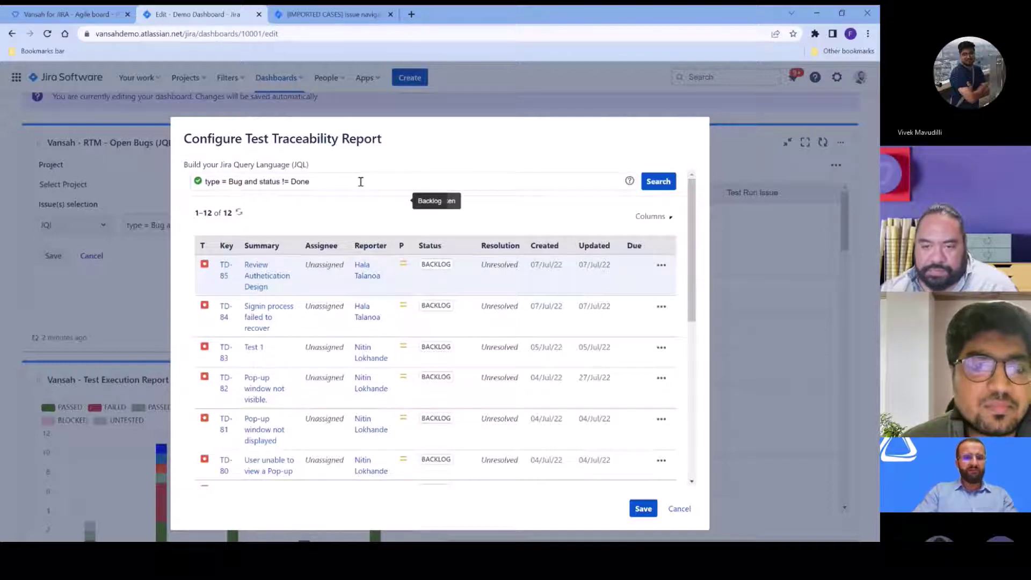
Run the JQL search, save the query, and save the Open Bugs gadget configuration
click(658, 181)
click(643, 510)
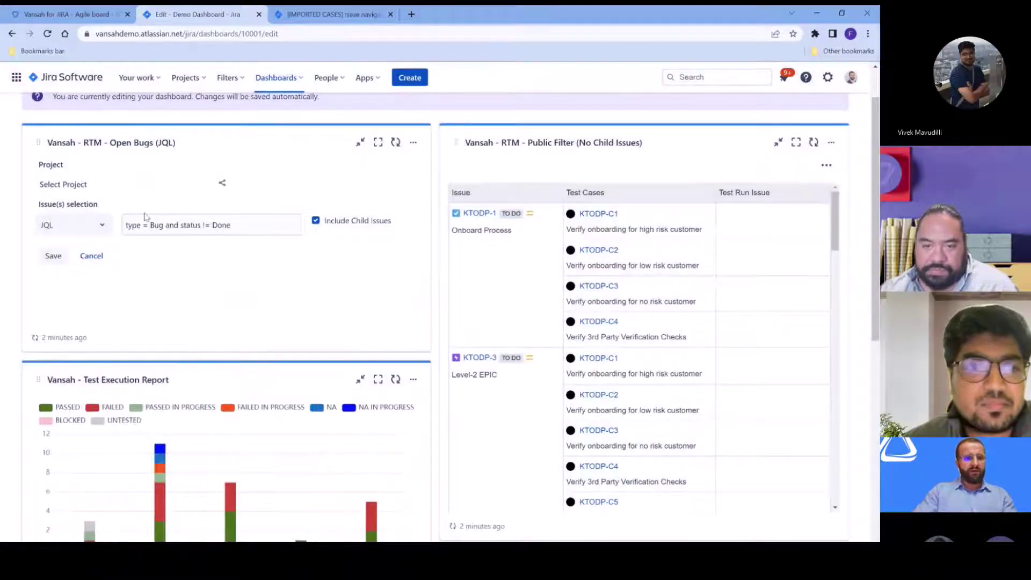
click(49, 257)
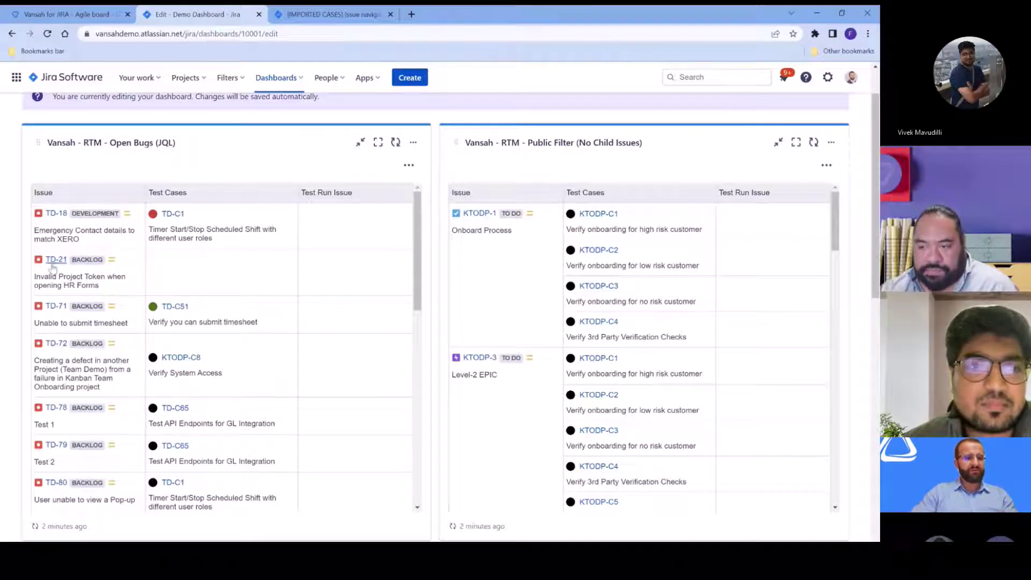
Examine the open bugs and their linked test cases in the Open Bugs report, including the status of TD-C1 under TD-18
scroll(81, 295, down, 4)
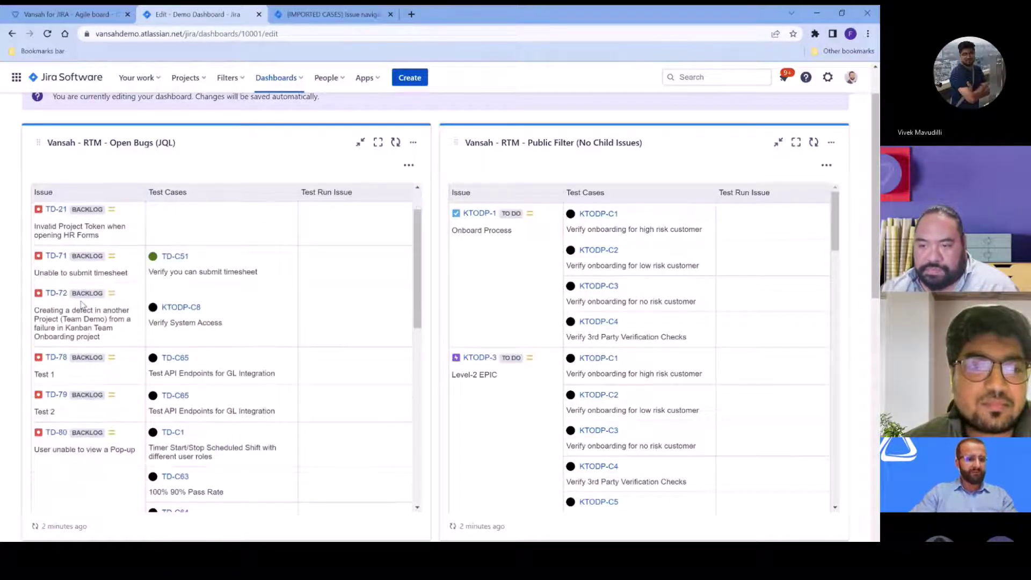
scroll(86, 428, down, 3)
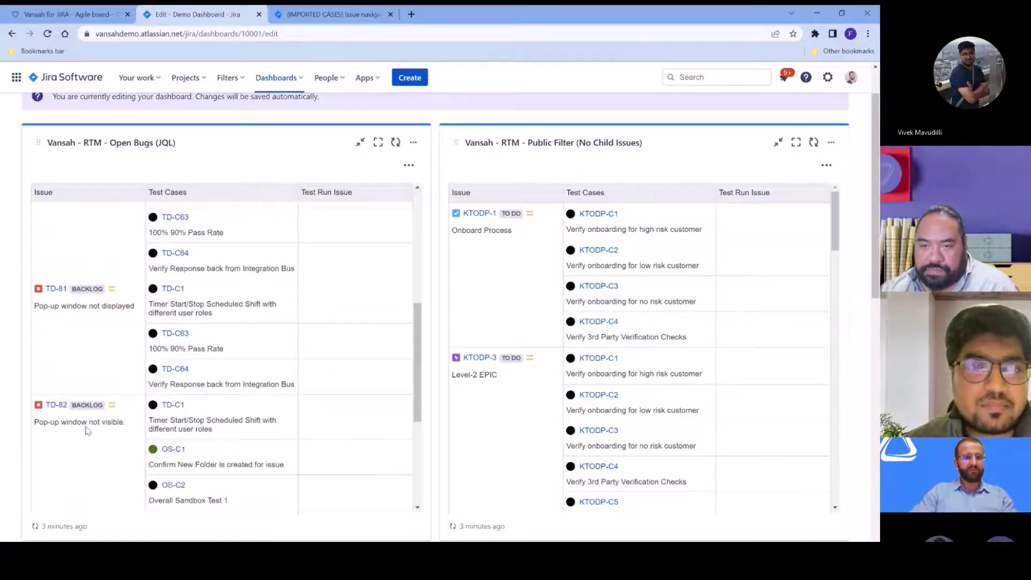
scroll(81, 408, up, 6)
scroll(58, 314, up, 2)
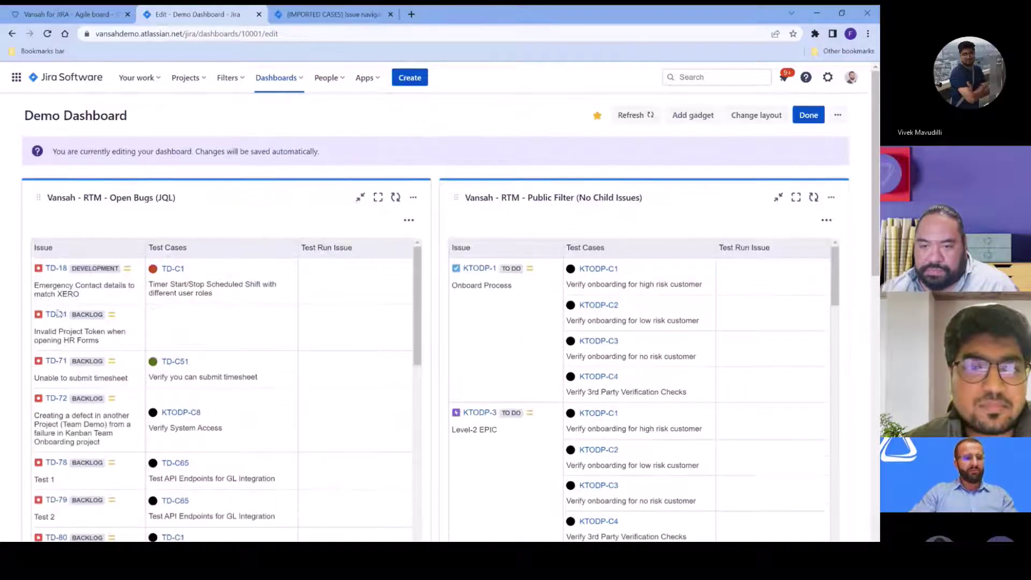
scroll(58, 380, down, 10)
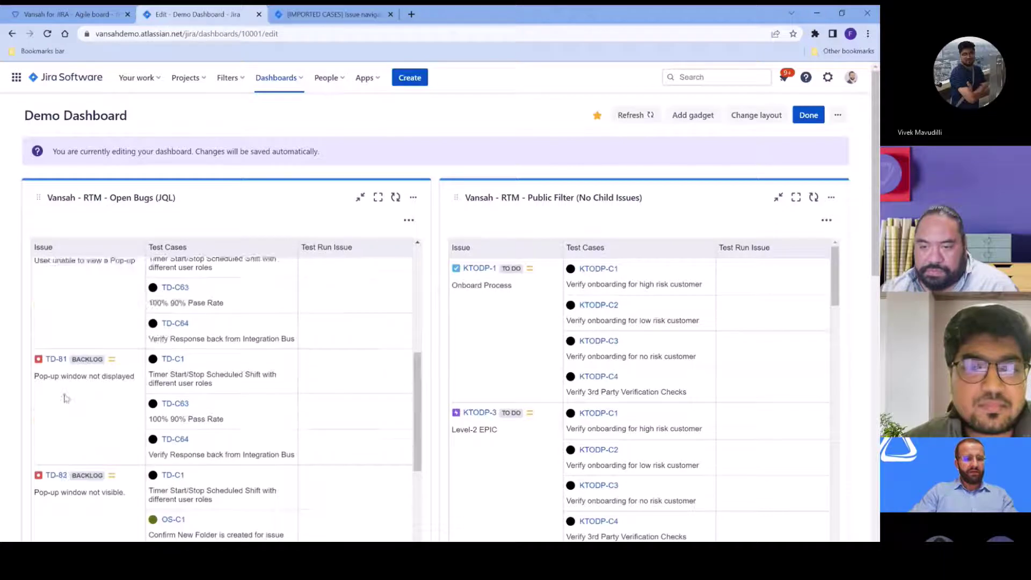
scroll(81, 408, down, 3)
scroll(83, 341, up, 5)
scroll(83, 340, up, 5)
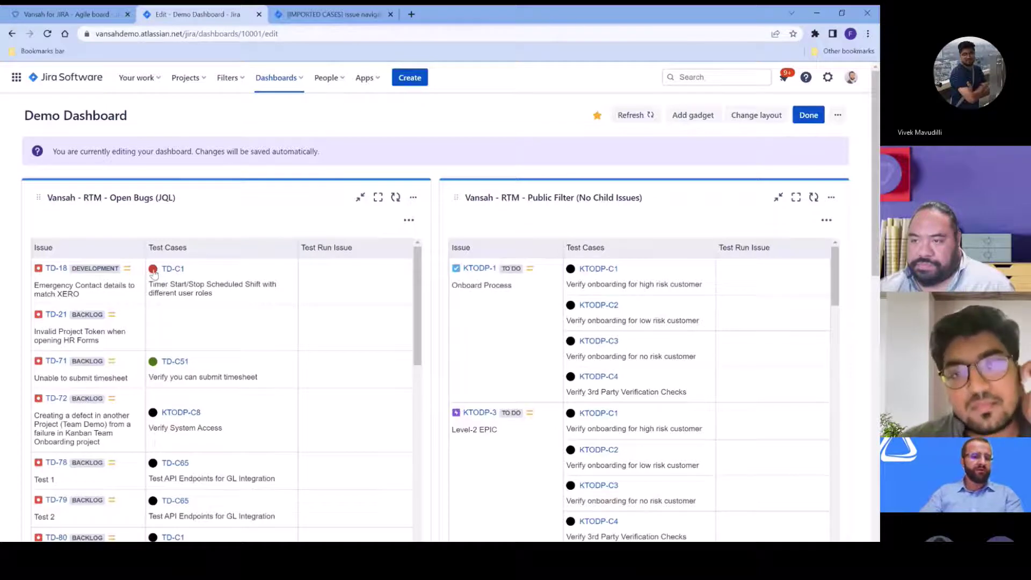
mouse_move(153, 271)
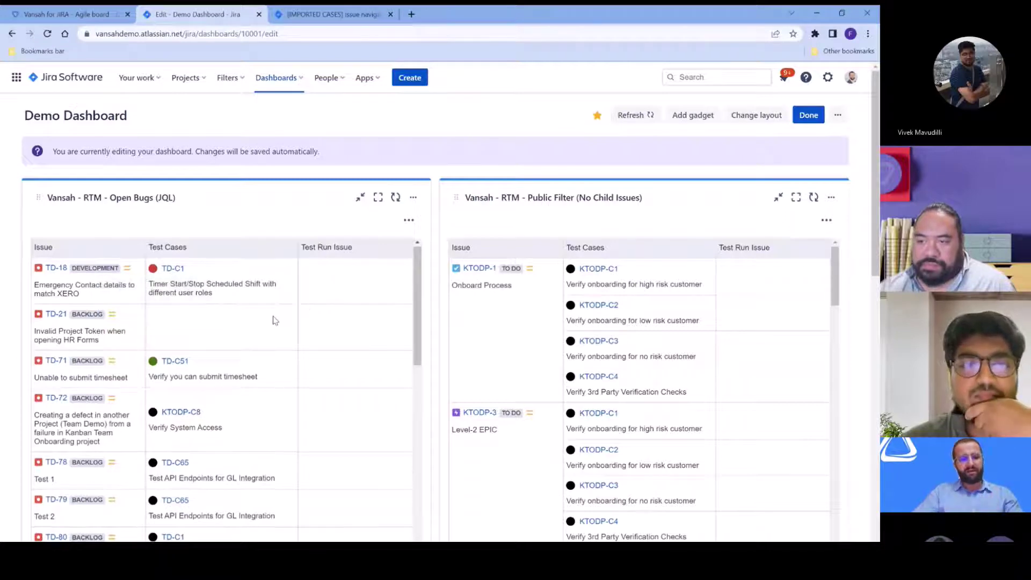
View the test run issue TD-5 linked to test case OS-C3 under bug TD-82, and return to the dashboard
scroll(237, 349, down, 3)
scroll(237, 365, down, 6)
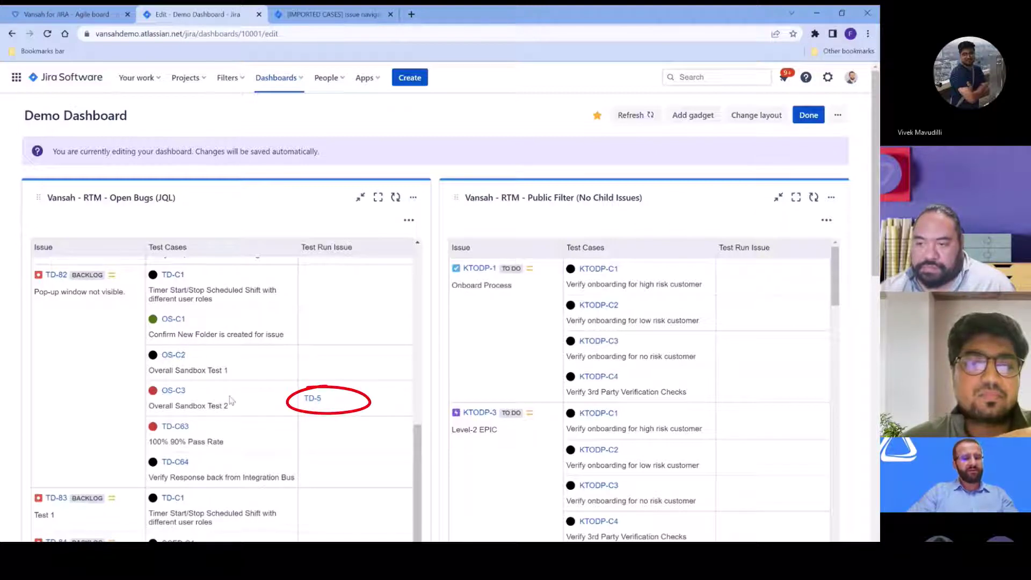
click(312, 398)
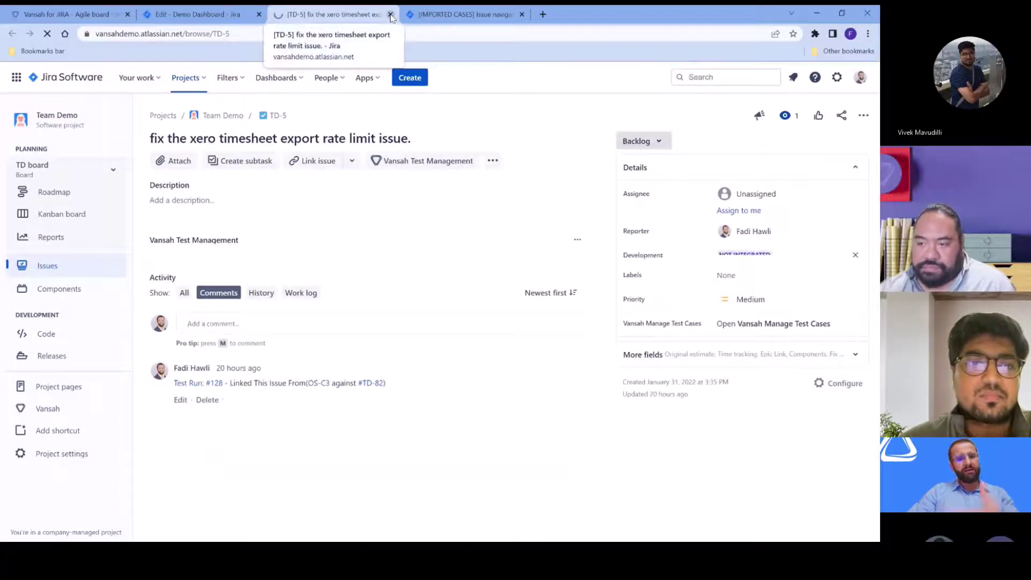
click(390, 17)
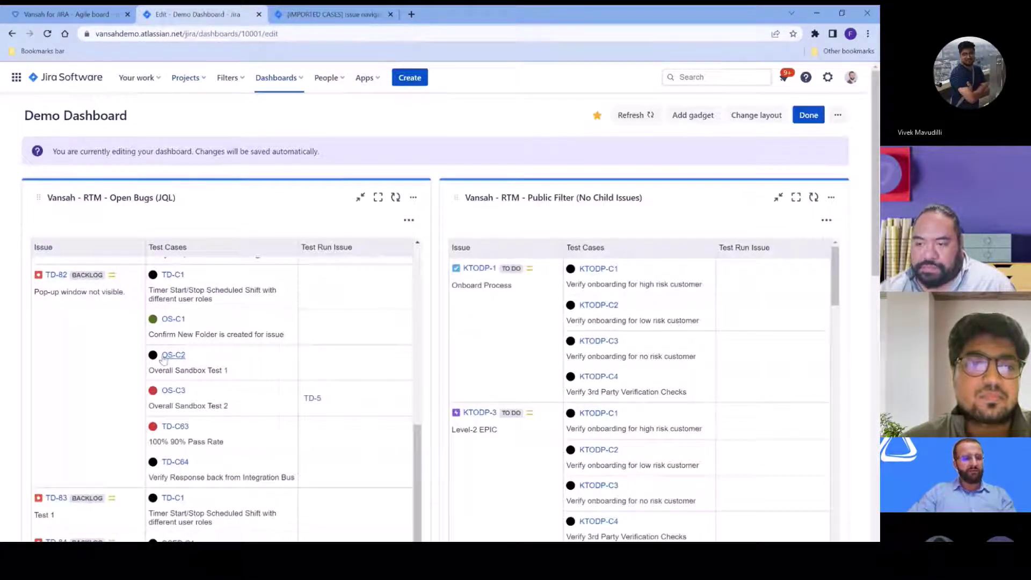
Open the test run behind the result status of test case OS-C3 under bug TD-82
mouse_move(153, 393)
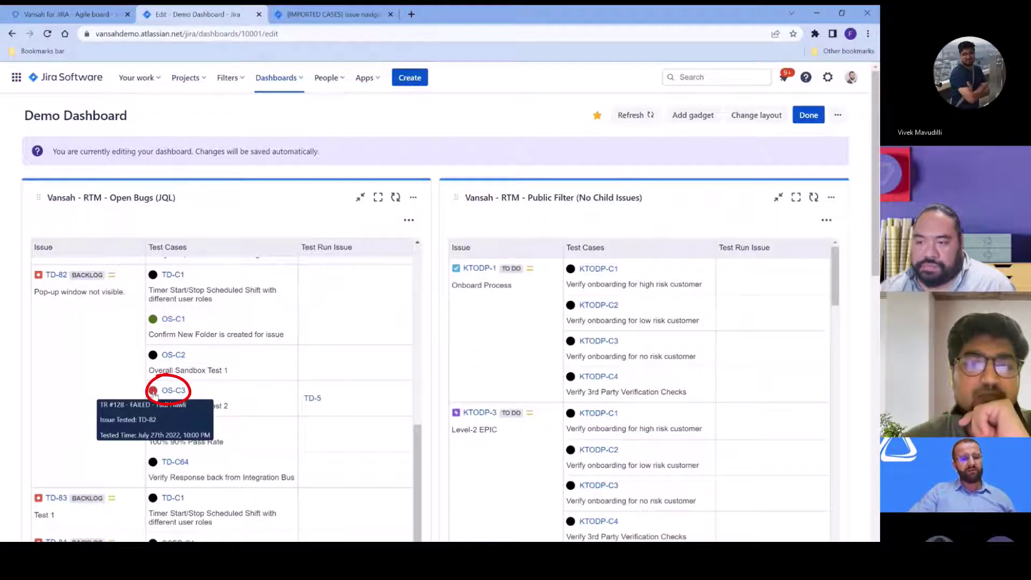
click(153, 392)
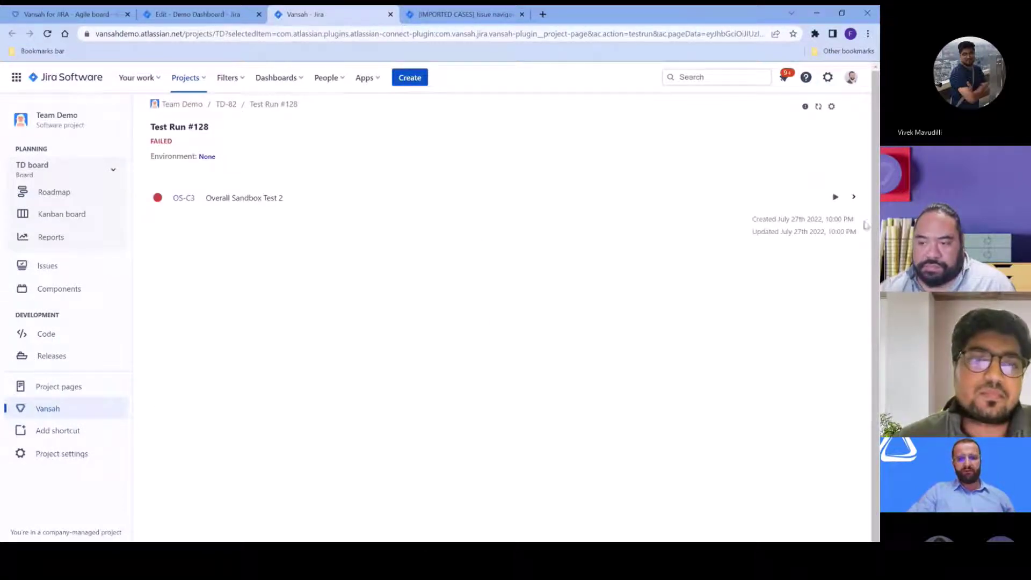
View the linked defects and execution details of test case OS-C3 in Test Run #128, and return to the dashboard
click(853, 197)
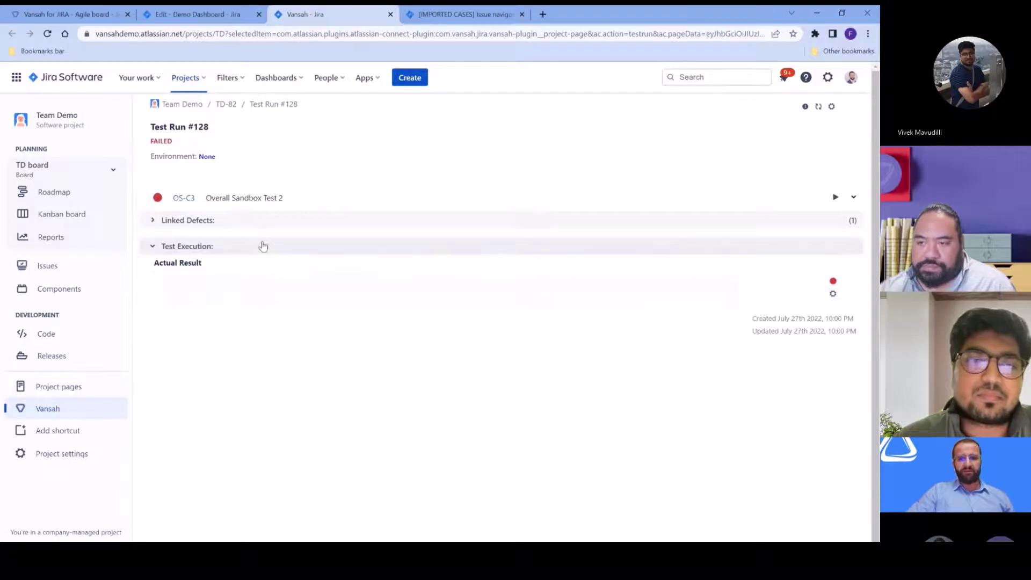
click(828, 225)
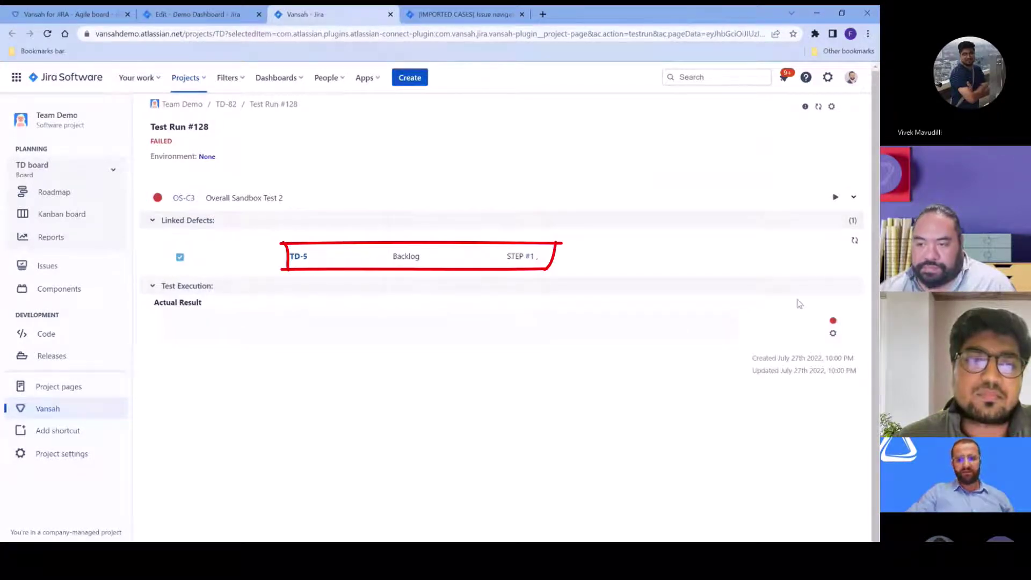
click(832, 335)
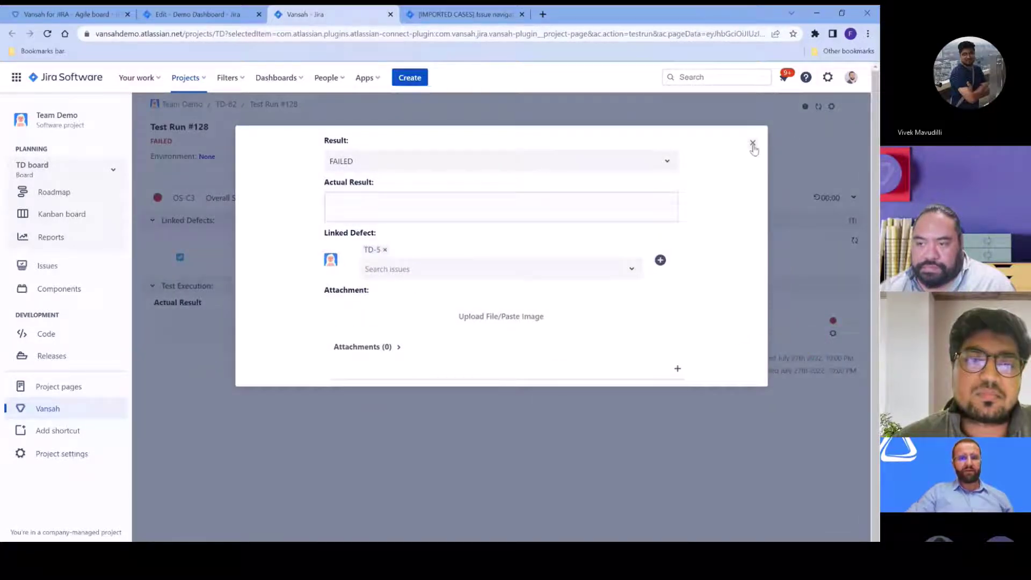
click(752, 143)
click(197, 14)
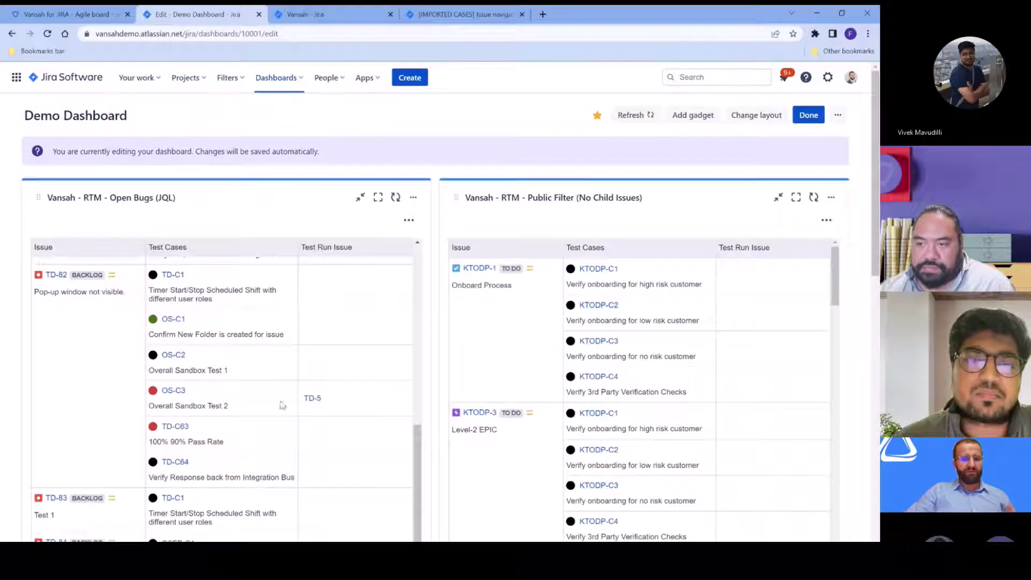
Open bug TD-82 from the Open Bugs report and view its linked cases under Vansah Test Management
mouse_move(34, 245)
mouse_down()
mouse_move(33, 348)
mouse_move(143, 349)
mouse_move(142, 241)
mouse_move(143, 469)
mouse_move(286, 237)
mouse_move(145, 242)
mouse_up()
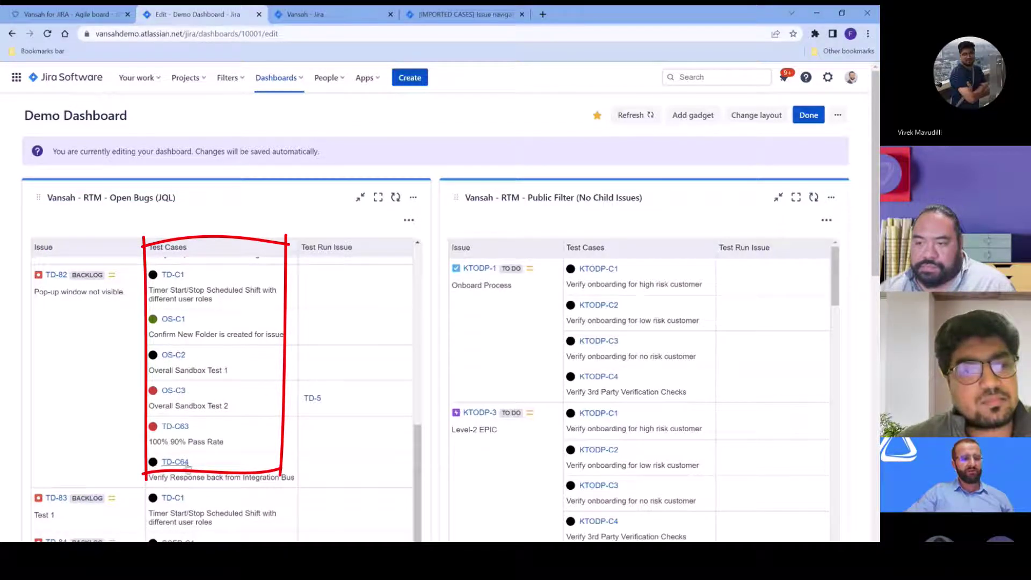
click(56, 275)
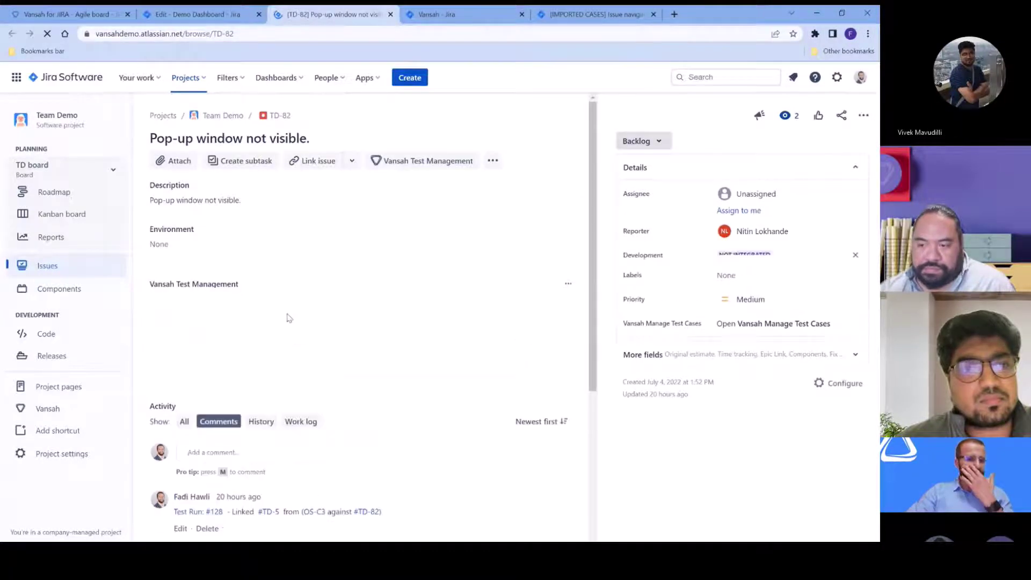
mouse_move(395, 131)
mouse_down()
mouse_move(459, 168)
mouse_move(397, 129)
mouse_up()
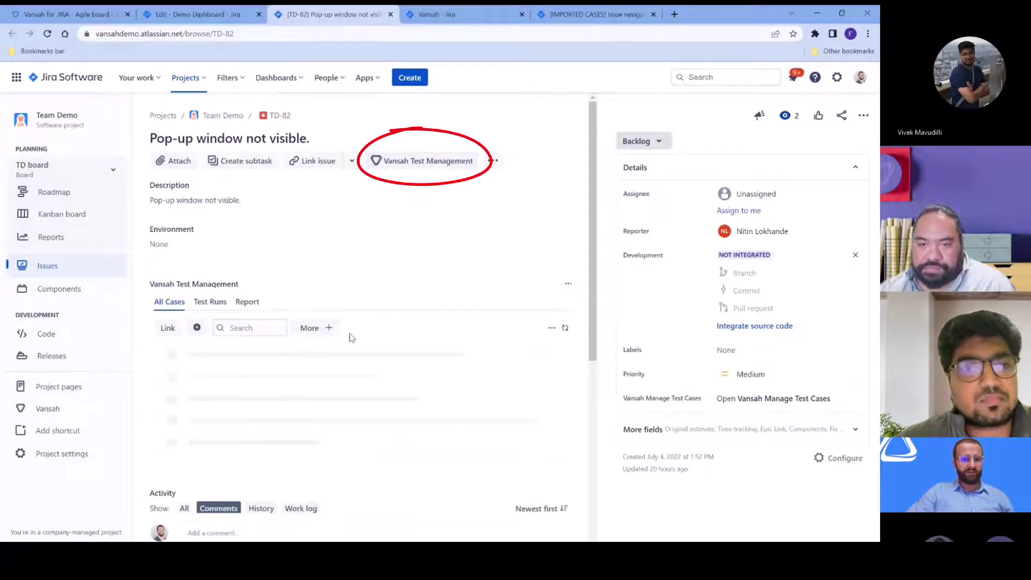
scroll(331, 357, down, 1)
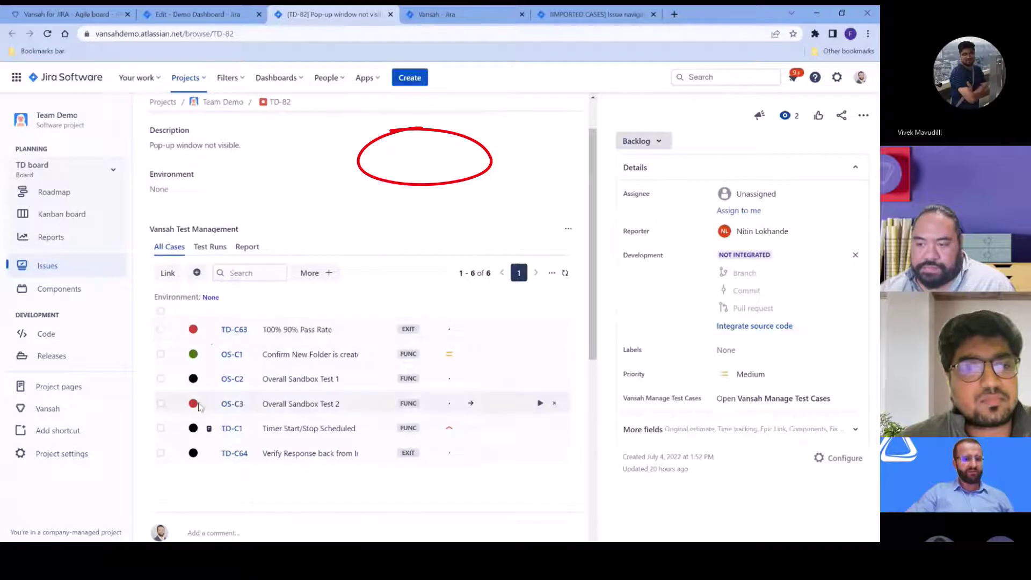
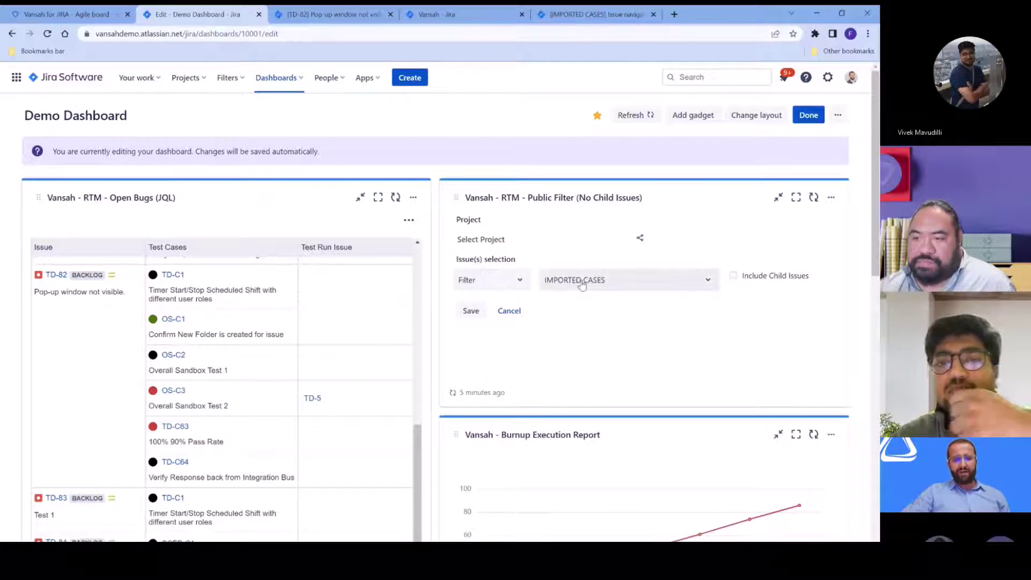
Open the starred IMPORTED CASES filter in a new browser tab, view its issues, and return to the dashboard
click(332, 16)
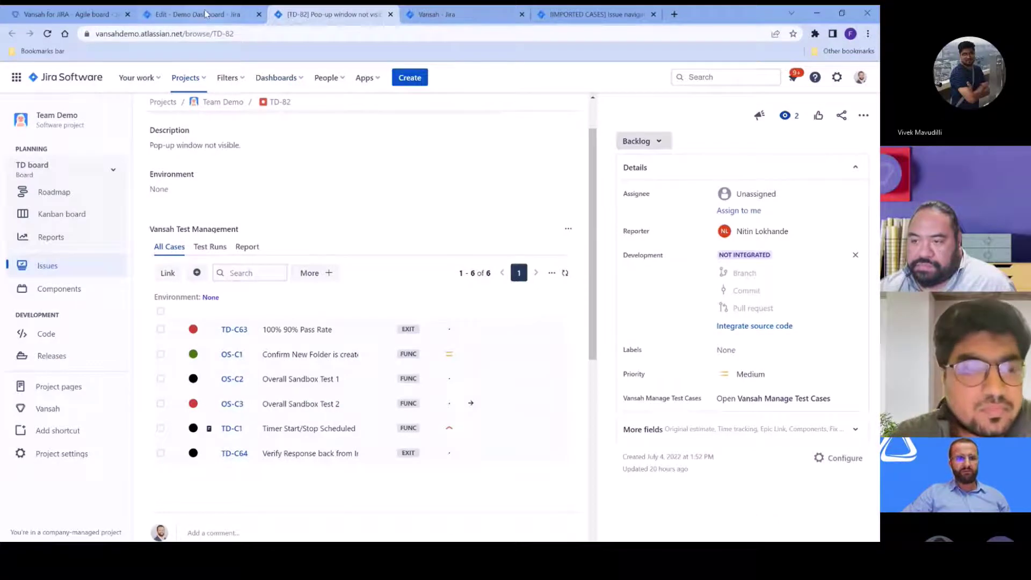
click(254, 18)
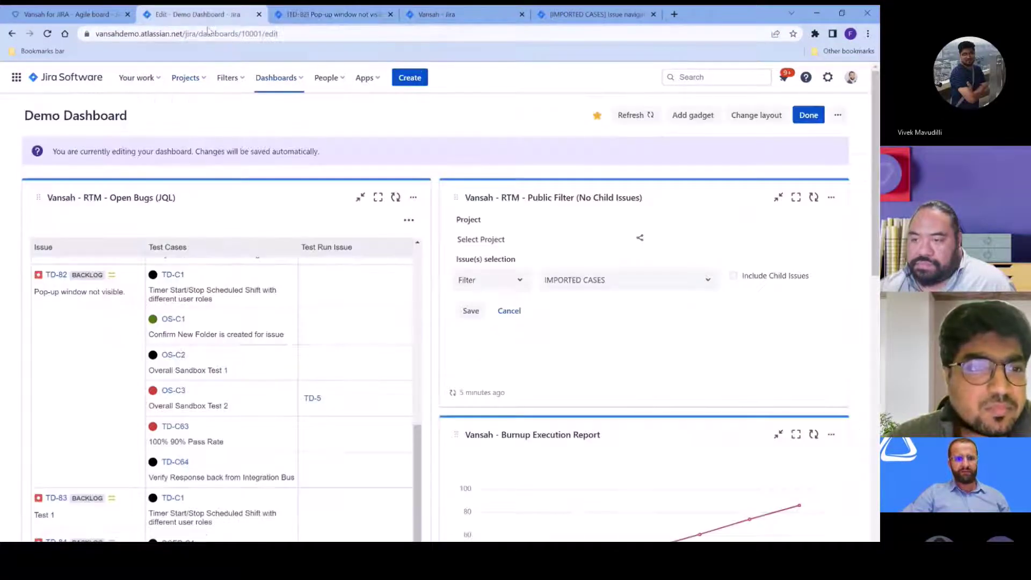
click(228, 78)
right_click(247, 152)
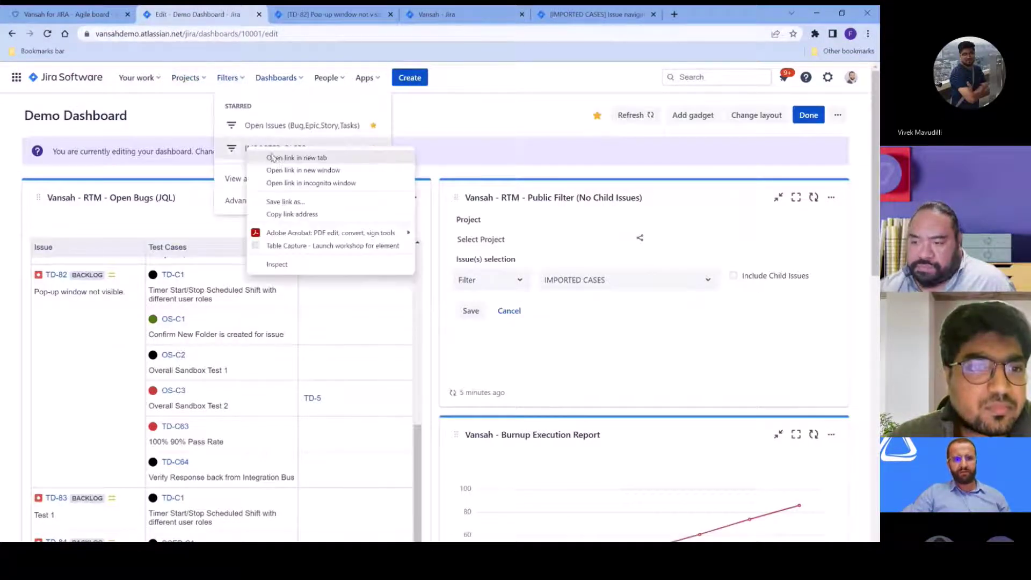
click(274, 158)
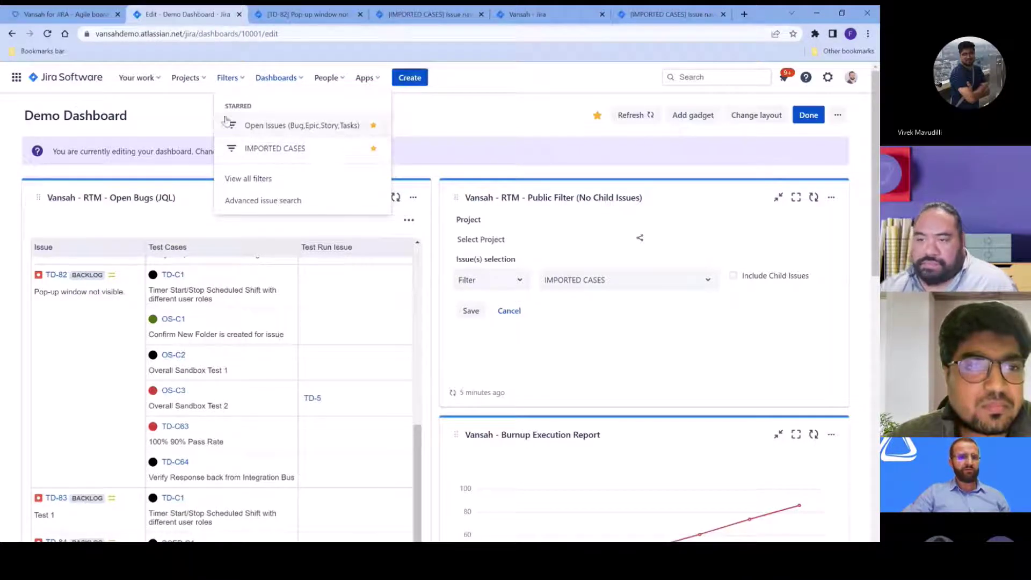
click(421, 14)
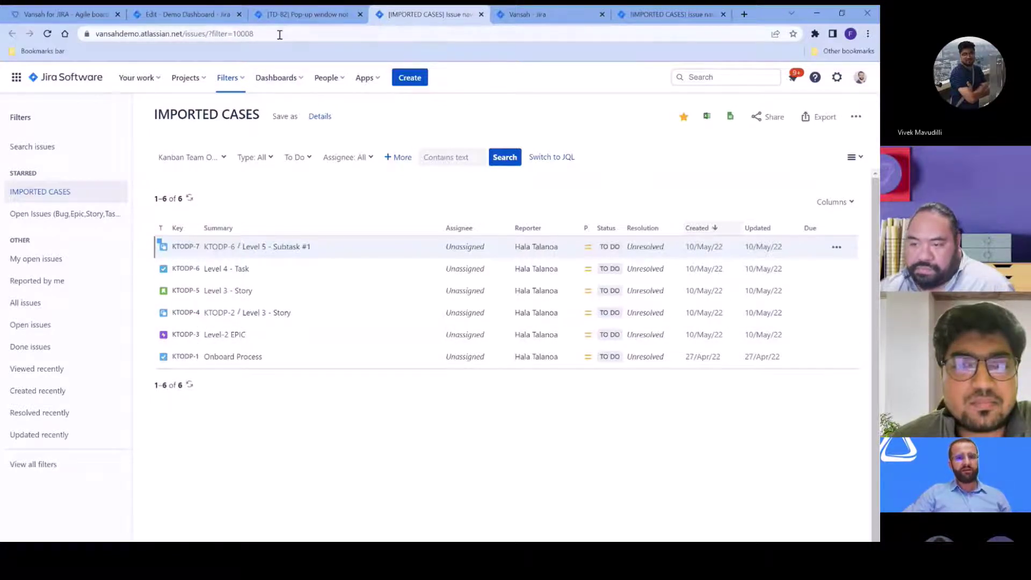
click(287, 15)
click(199, 19)
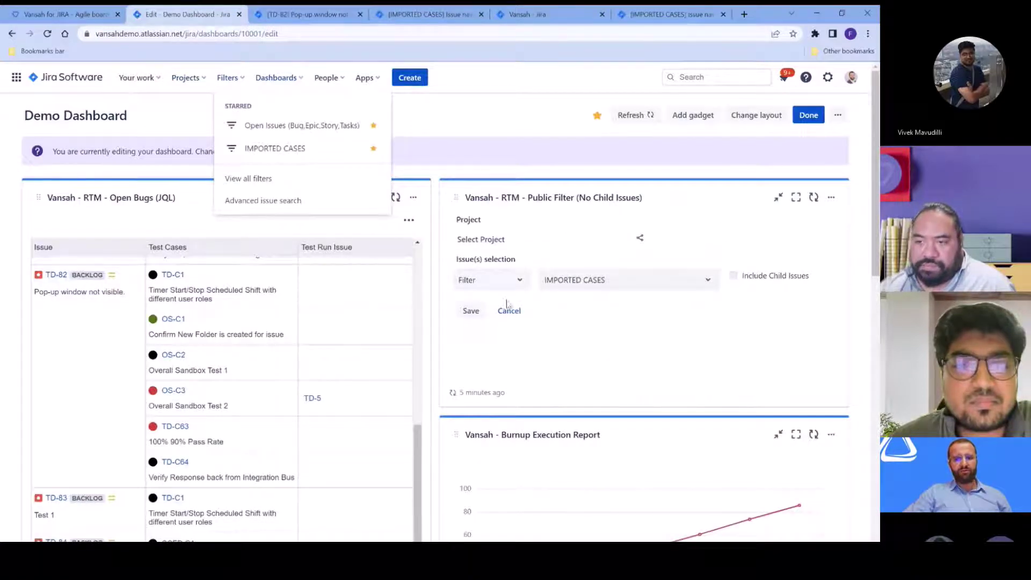
Save the Public Filter gadget with the IMPORTED CASES filter and without child issues, and view its issues and test cases
click(471, 311)
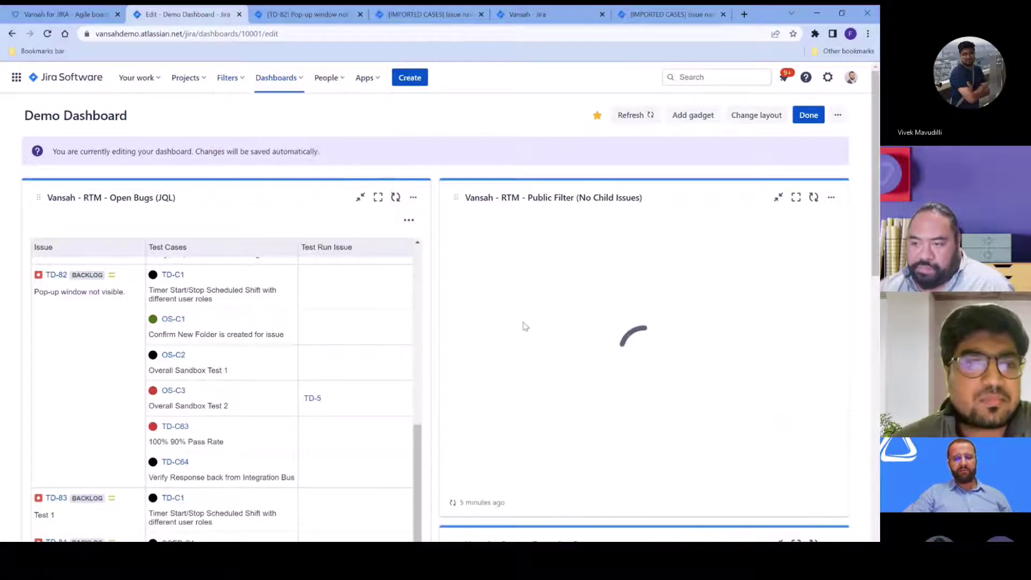
scroll(624, 348, down, 8)
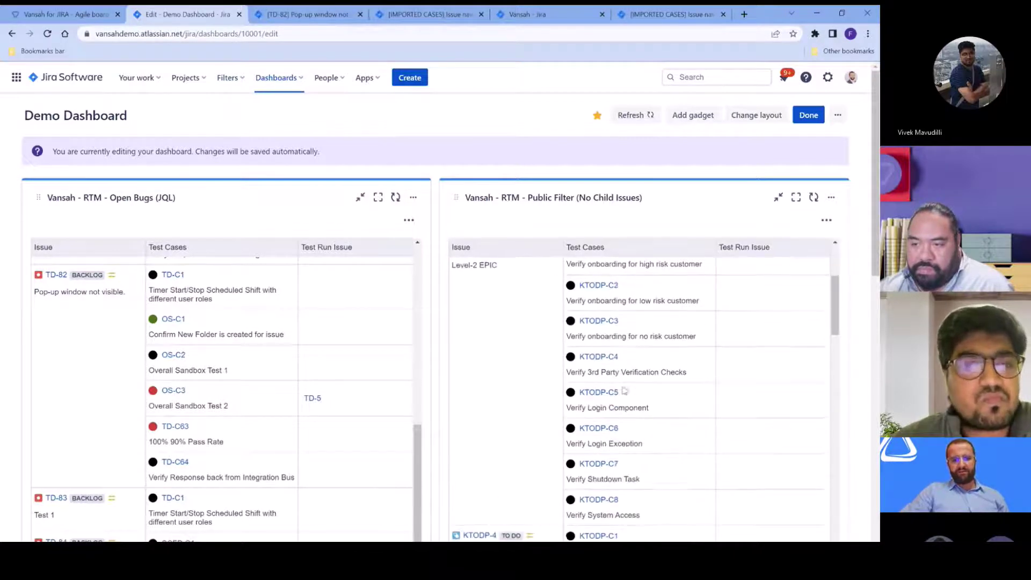
scroll(616, 472, down, 4)
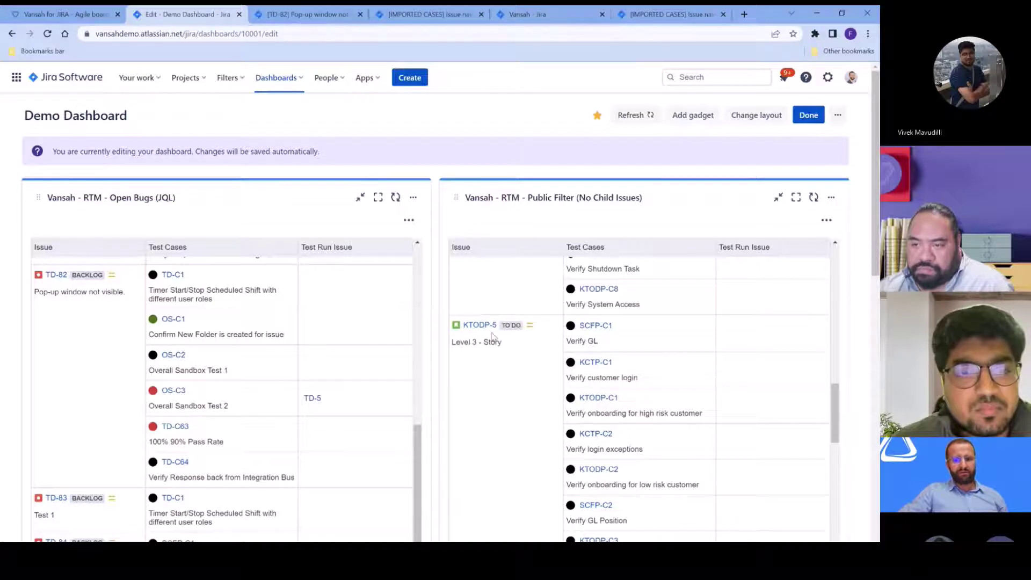
scroll(72, 368, down, 10)
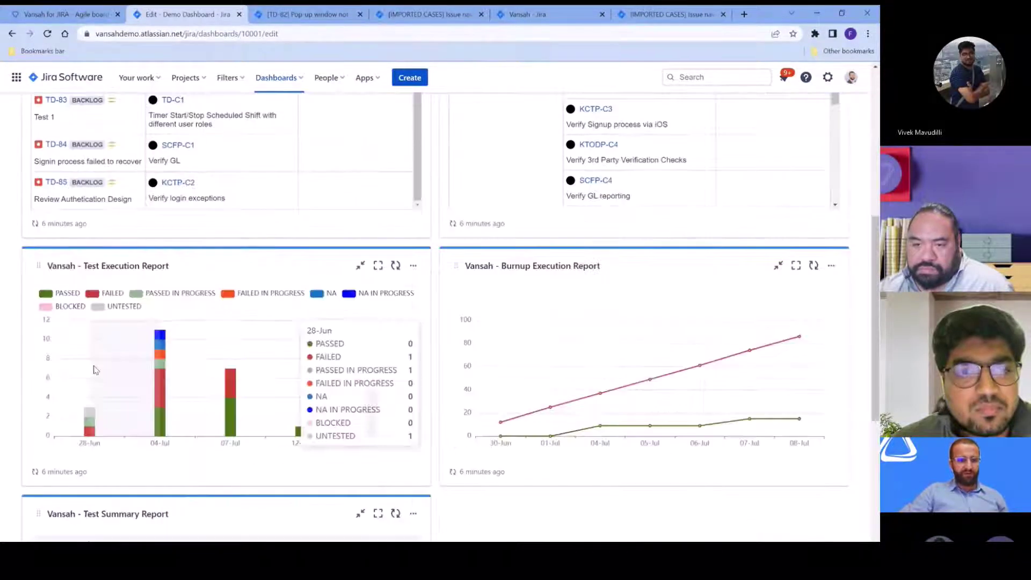
Look through the bugs and linked test cases in the Open Bugs report, including those under TD-82
scroll(94, 369, up, 3)
scroll(104, 314, up, 8)
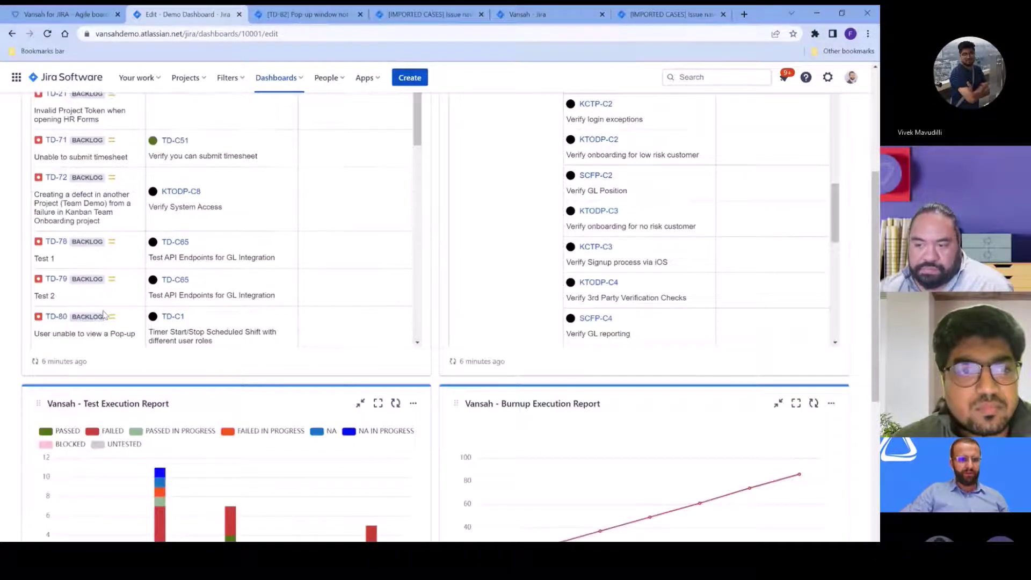
scroll(104, 314, up, 3)
scroll(89, 306, down, 2)
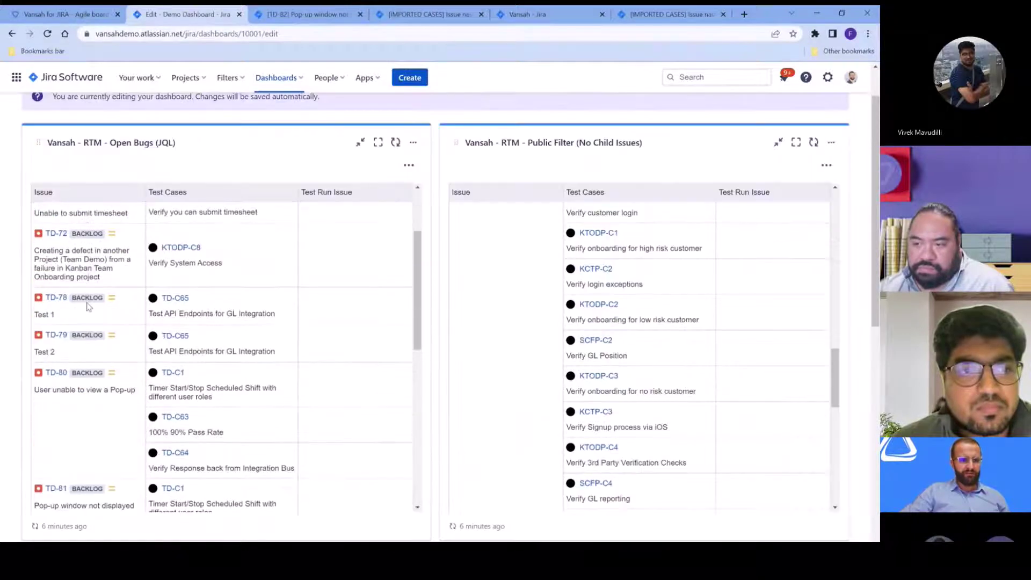
scroll(86, 343, down, 8)
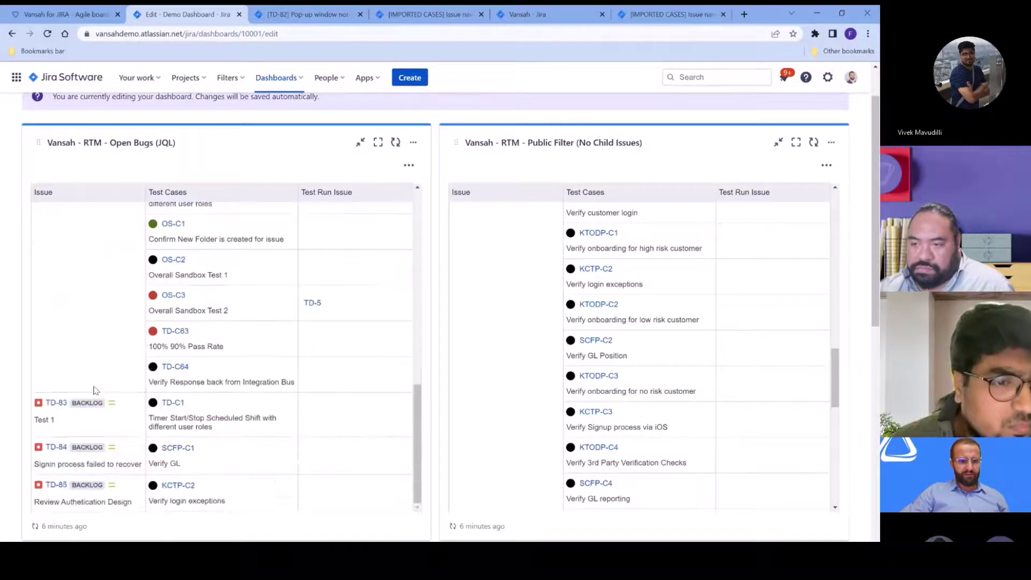
scroll(94, 391, down, 3)
scroll(94, 241, up, 2)
scroll(665, 281, down, 3)
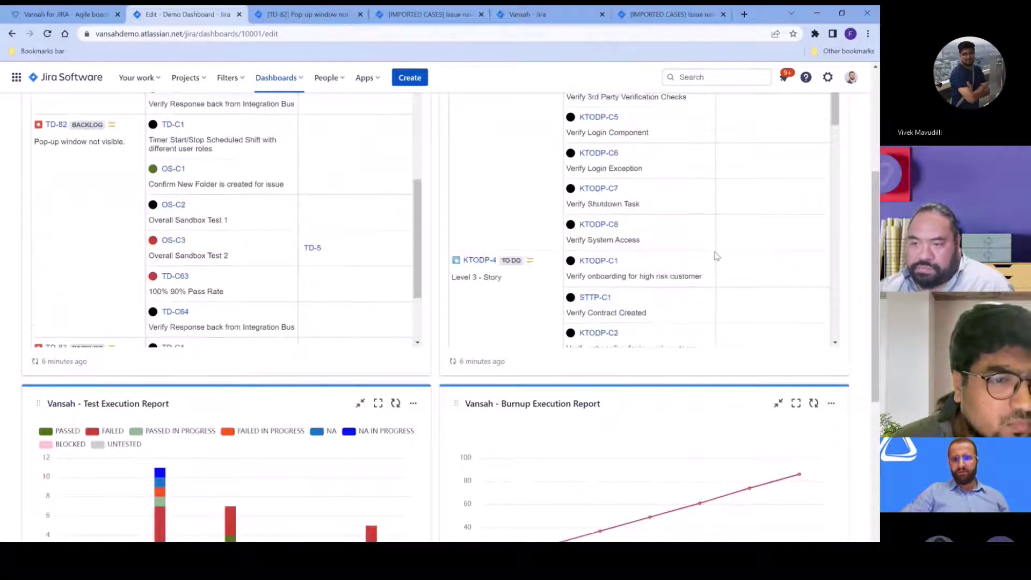
Reconfigure the Public Filter gadget to include child issues and save its configuration
scroll(716, 256, up, 8)
click(826, 220)
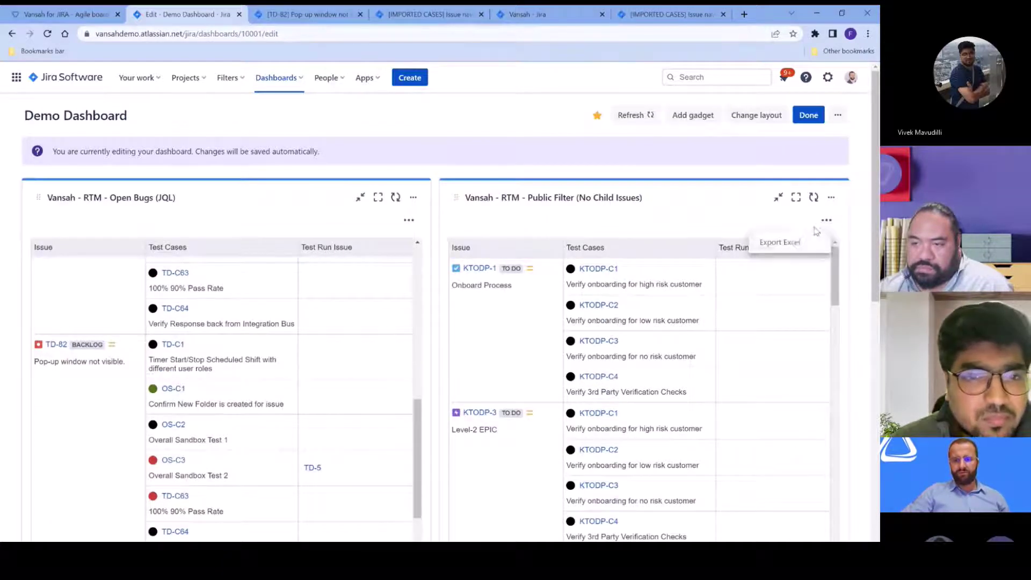
click(831, 197)
click(722, 258)
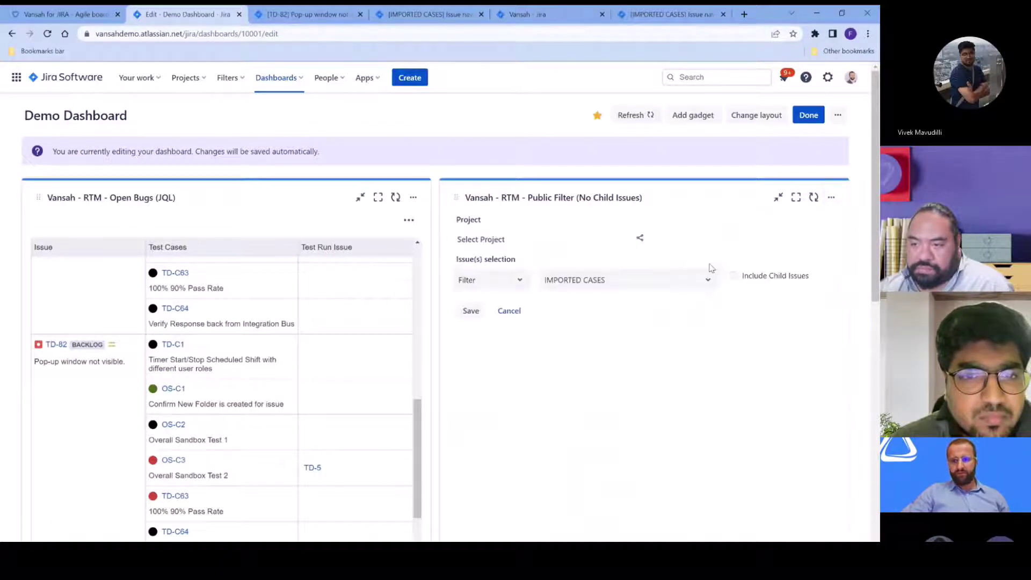
click(733, 275)
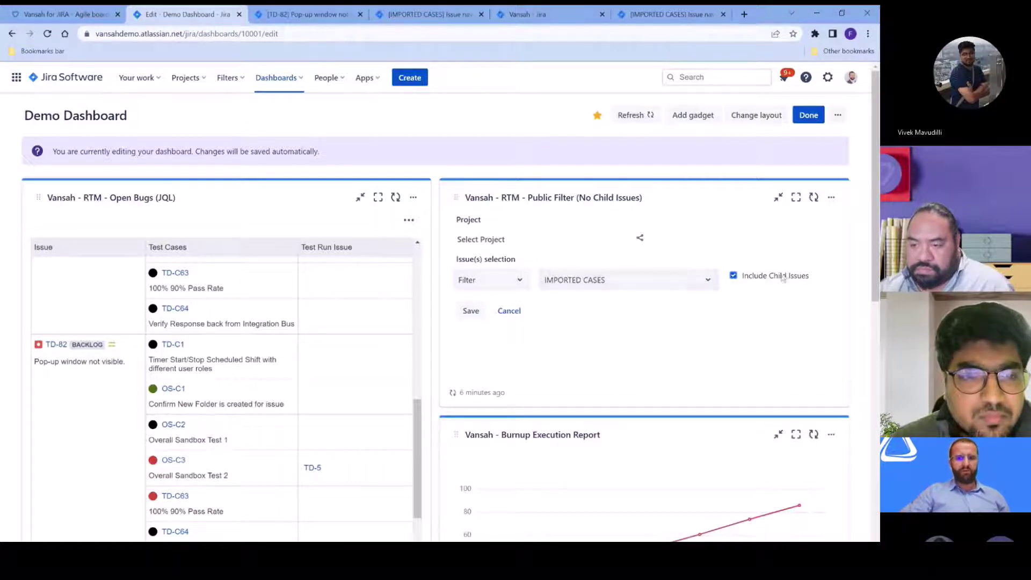
click(471, 311)
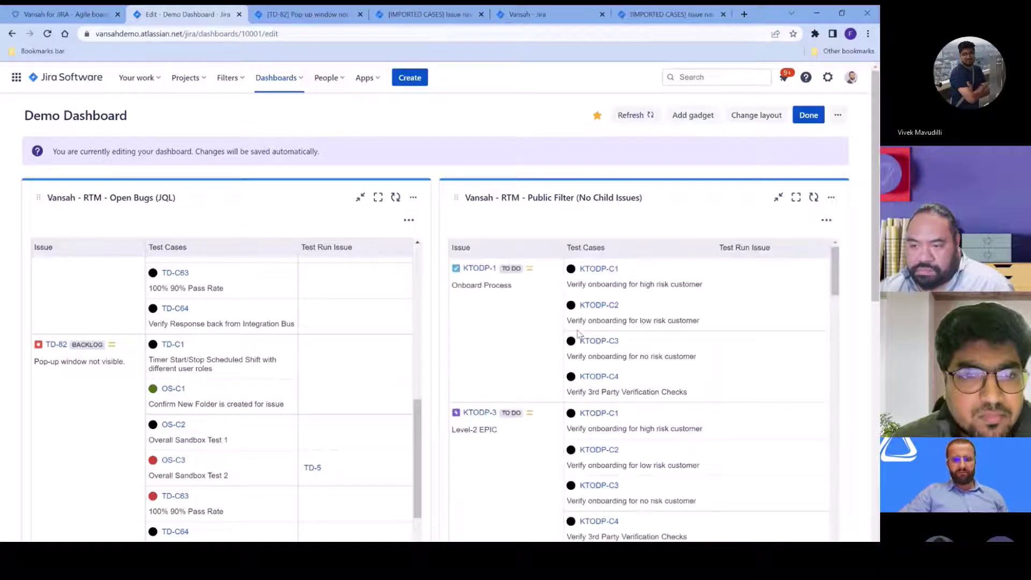
Examine the child issue hierarchy under epic KTODP-3 in the Public Filter report, including KTODP-2 and KTODP-4 and their test cases
scroll(488, 370, down, 2)
scroll(499, 396, down, 4)
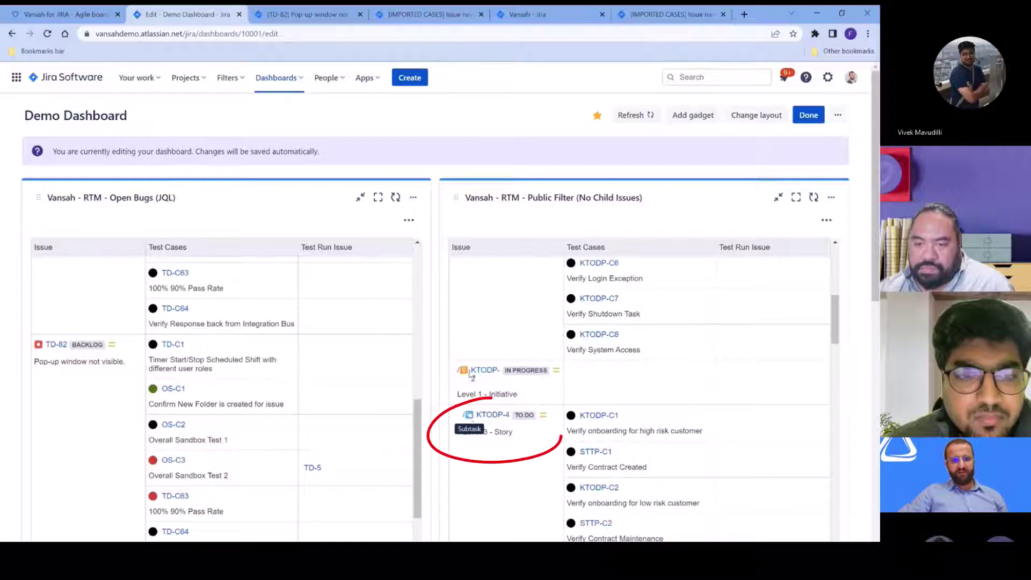
scroll(474, 353, up, 5)
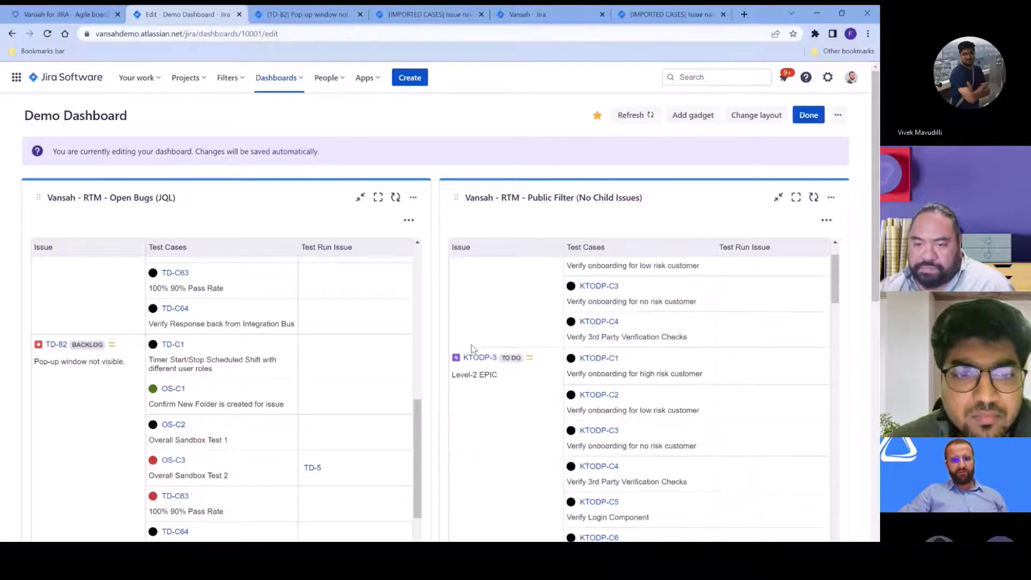
scroll(474, 361, down, 3)
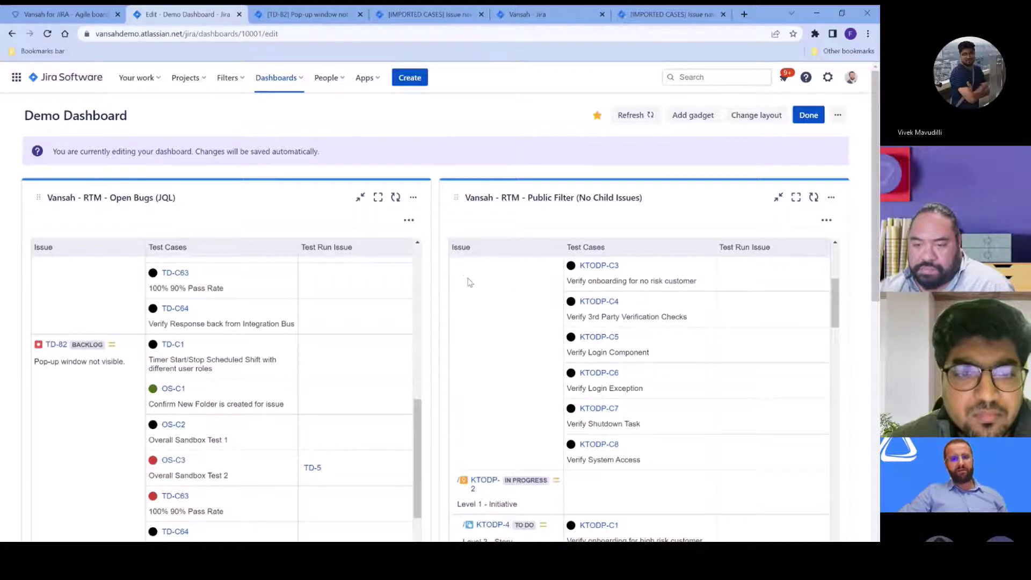
scroll(464, 312, up, 2)
scroll(467, 336, down, 2)
scroll(514, 357, down, 1)
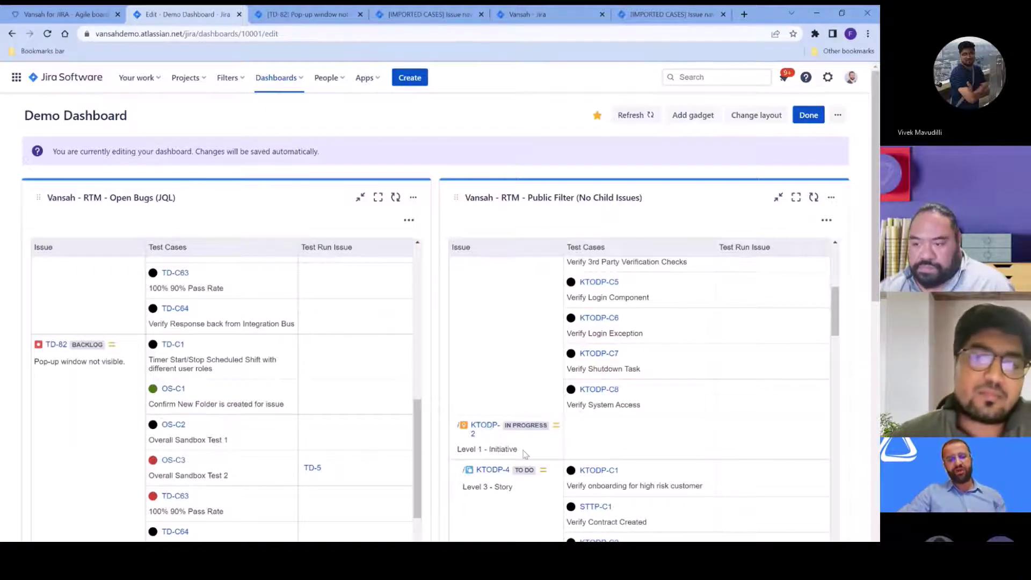
scroll(515, 451, down, 1)
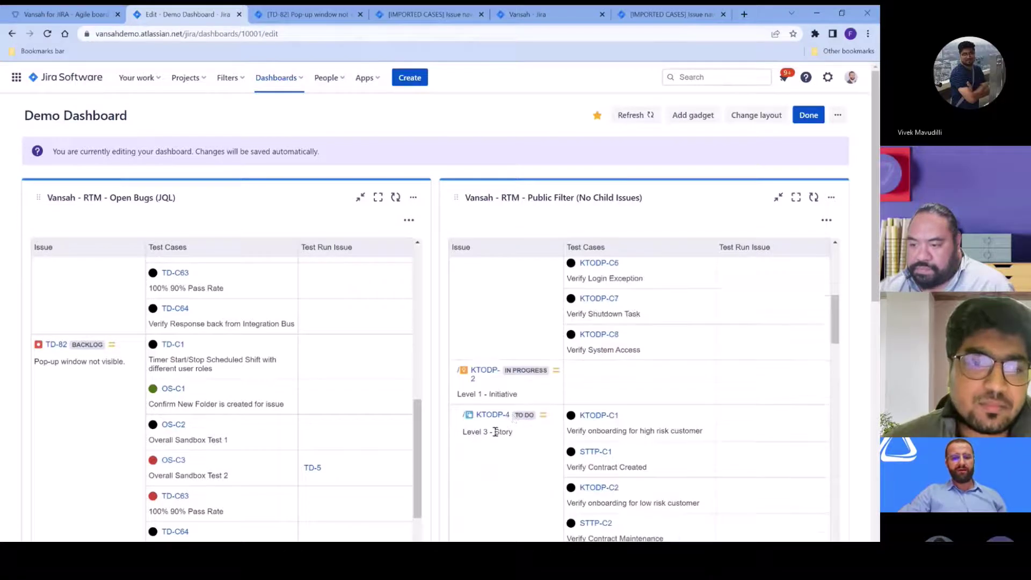
scroll(495, 392, down, 1)
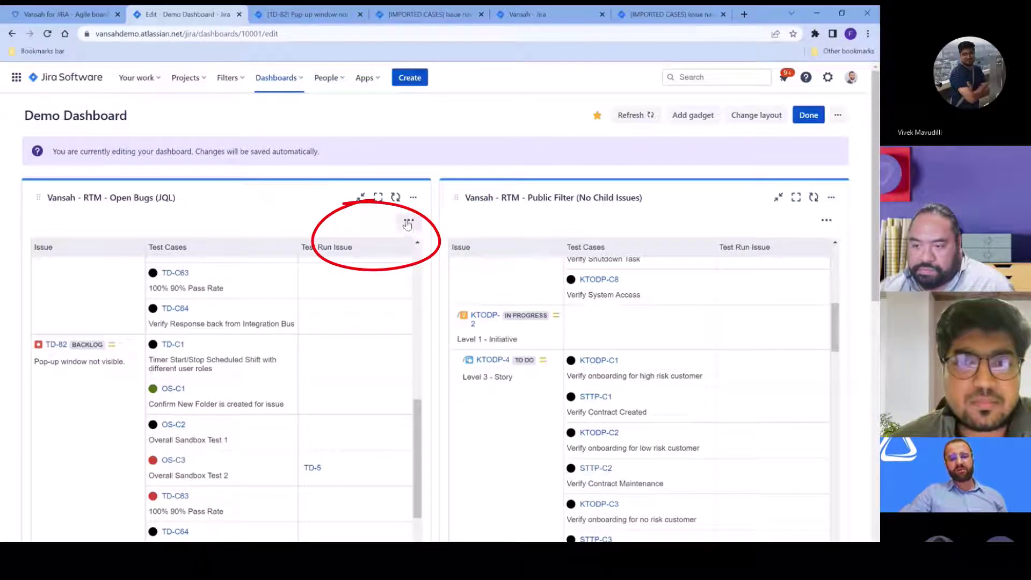
Export the Open Bugs traceability report to Excel
click(408, 223)
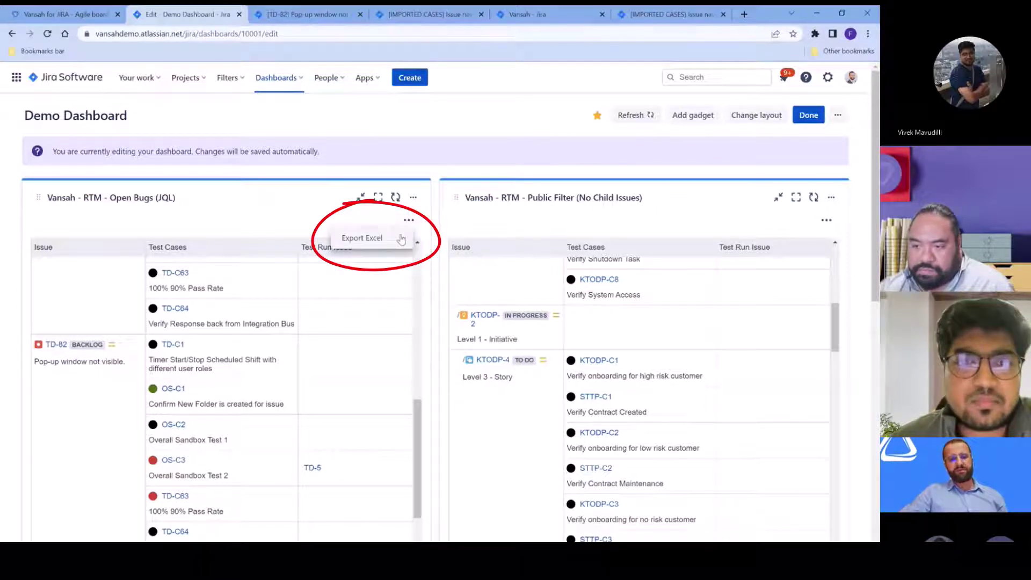
click(374, 243)
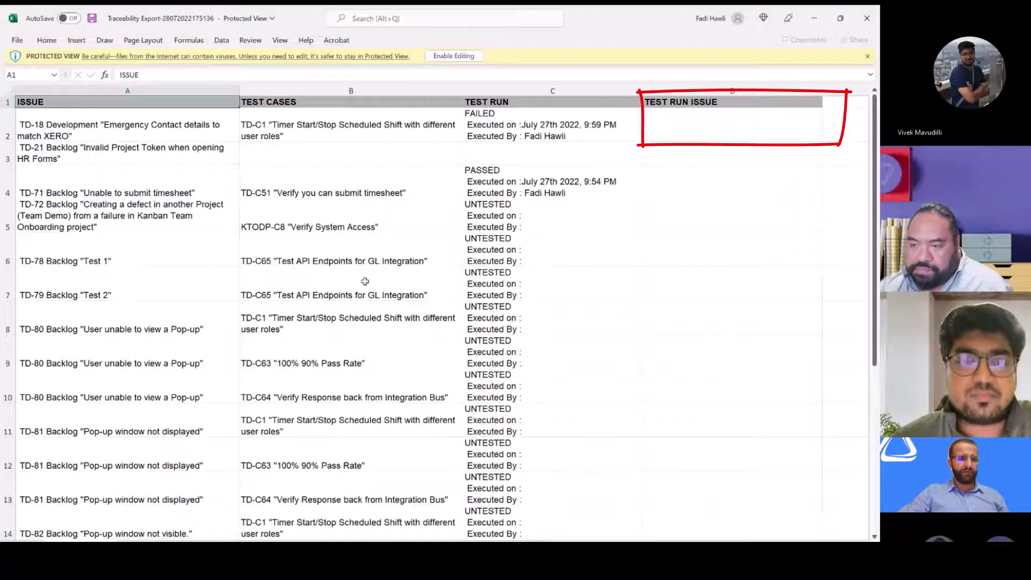
Review the issues, test cases and test runs in the exported traceability spreadsheet, and close it
click(70, 123)
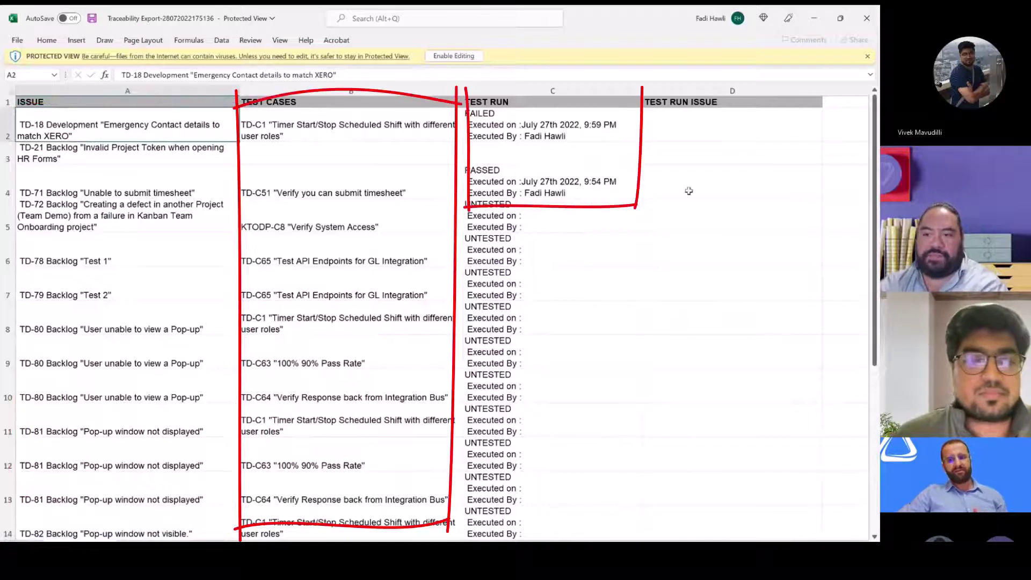
scroll(691, 265, down, 4)
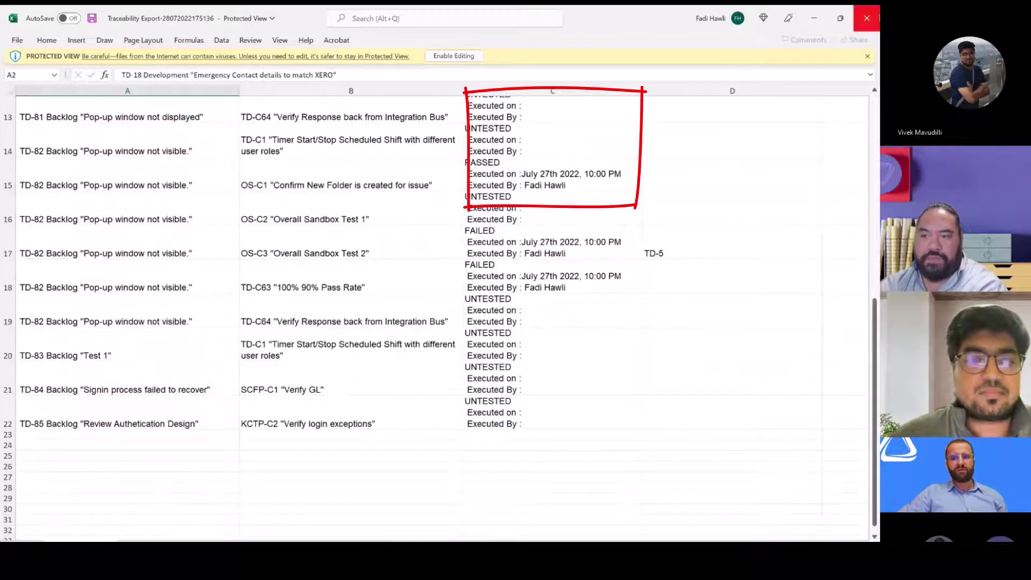
click(866, 18)
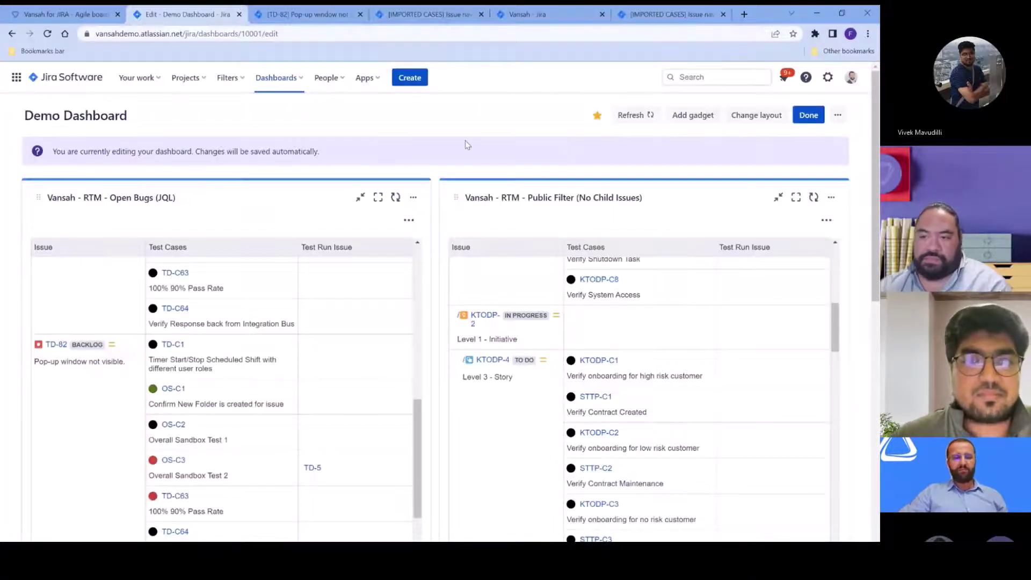
Look through the child issues and test cases in the Public Filter report, down to the subtasks KTODP-7 and KTODP-8
scroll(617, 279, down, 2)
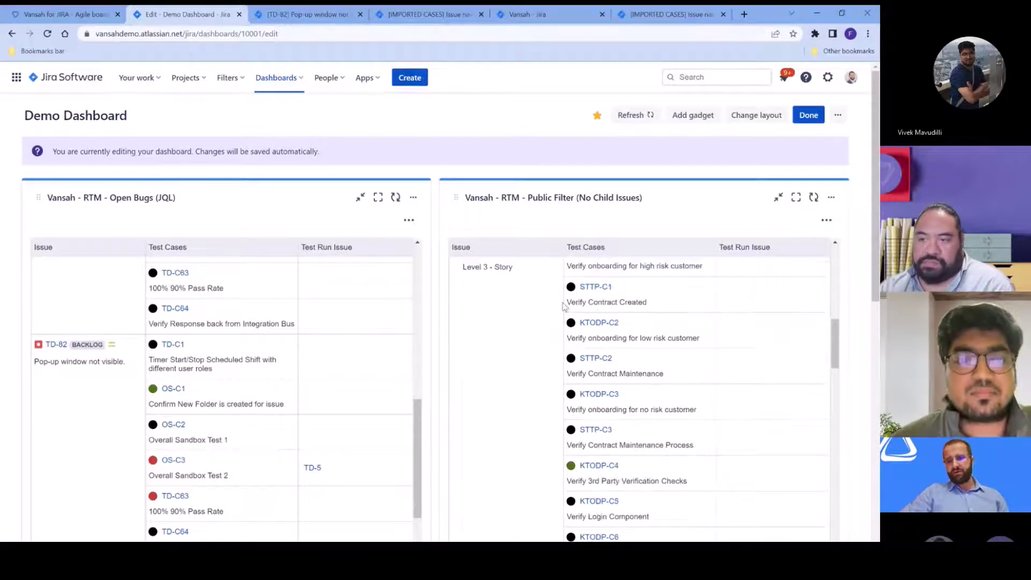
scroll(792, 271, up, 5)
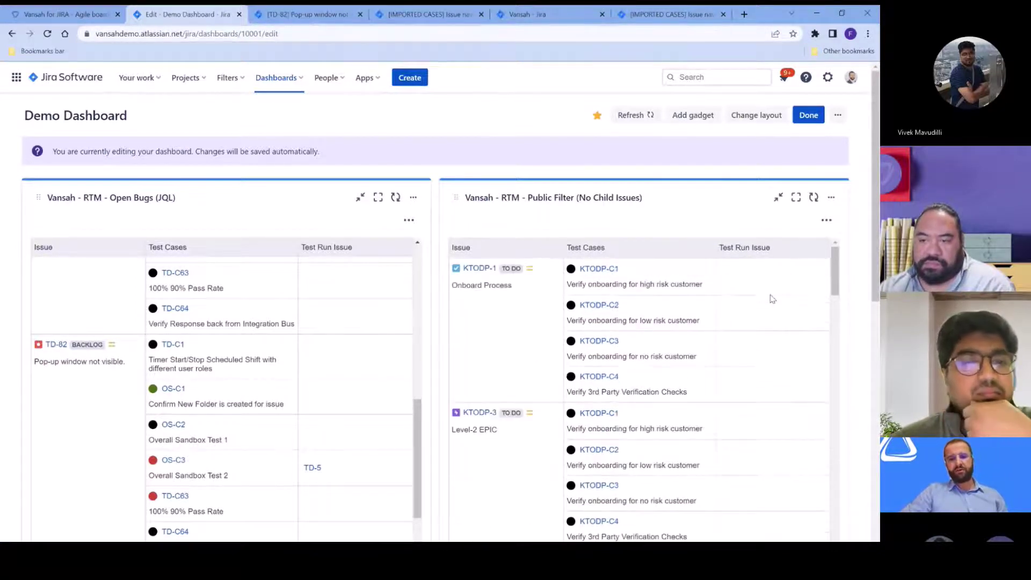
scroll(771, 299, down, 5)
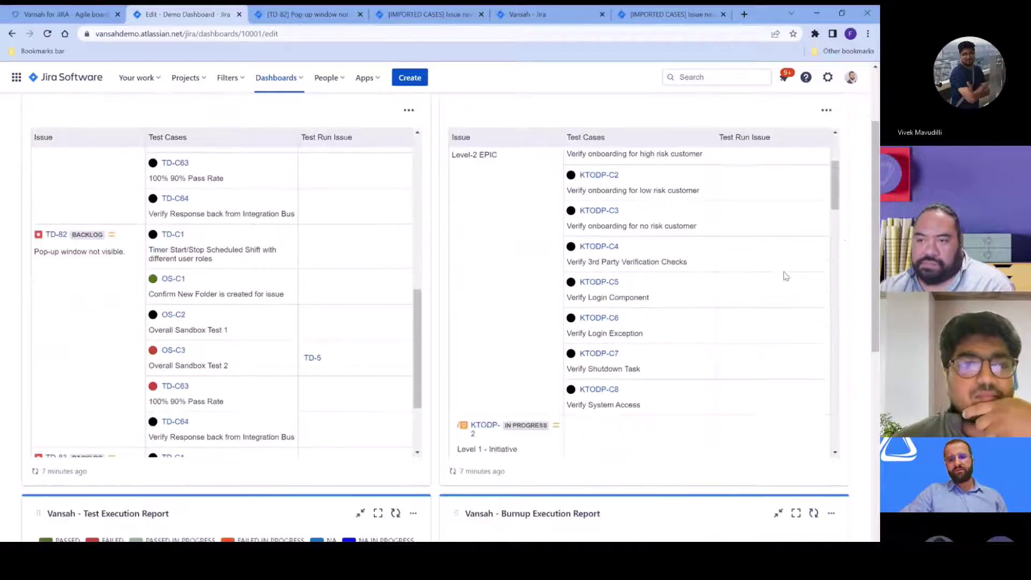
scroll(775, 271, down, 5)
scroll(688, 187, up, 3)
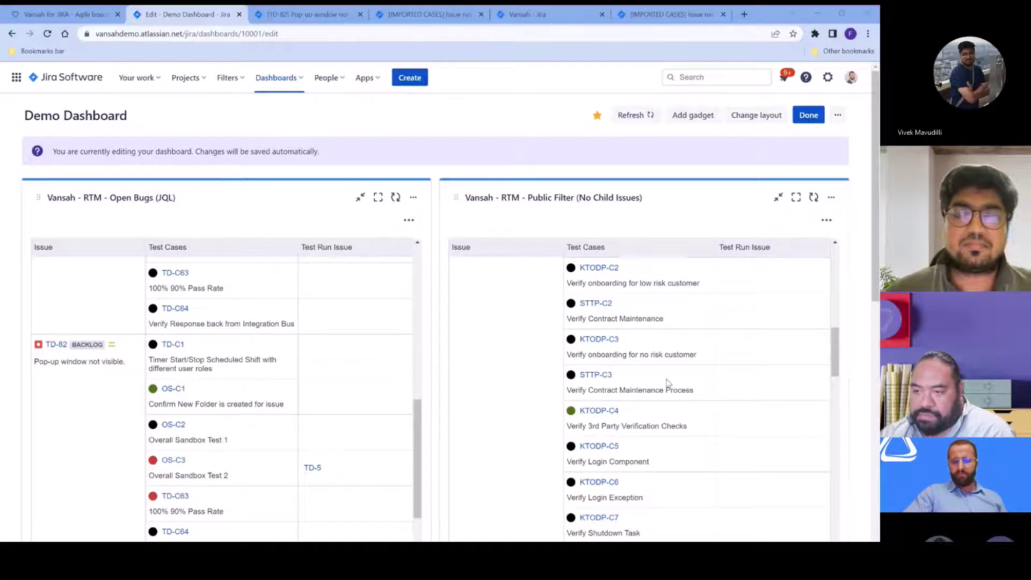
scroll(667, 382, down, 10)
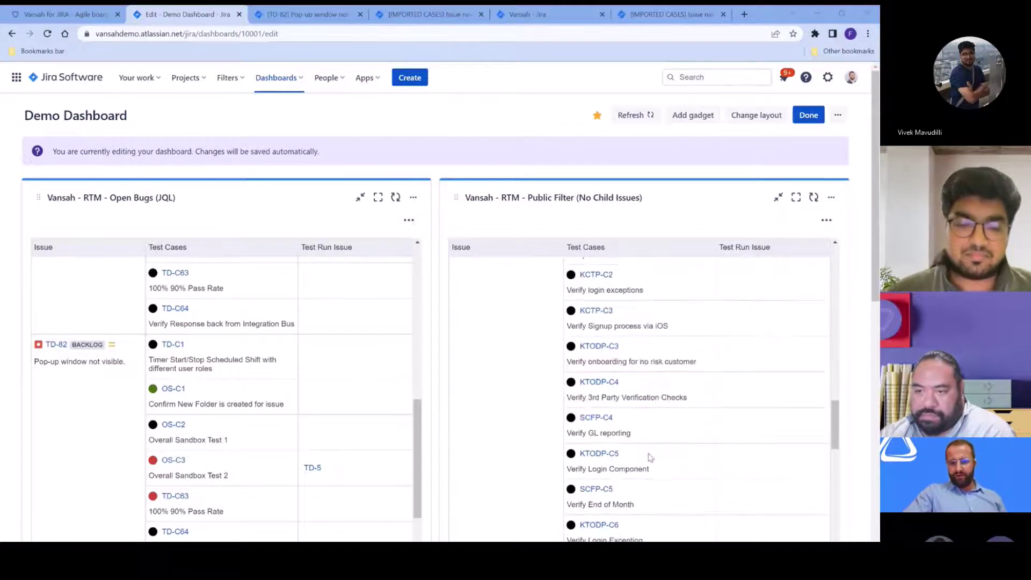
scroll(650, 457, down, 10)
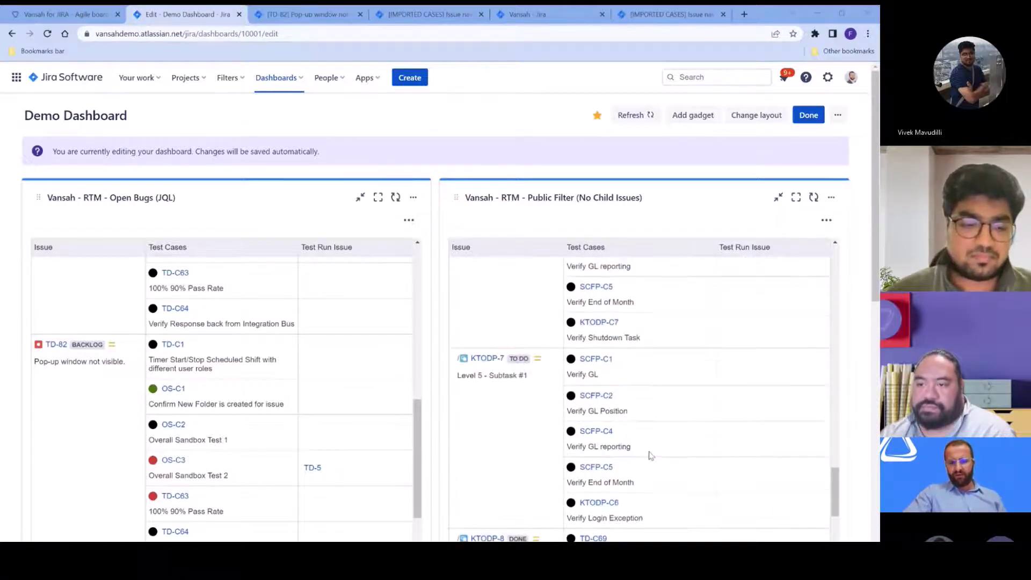
scroll(650, 455, down, 5)
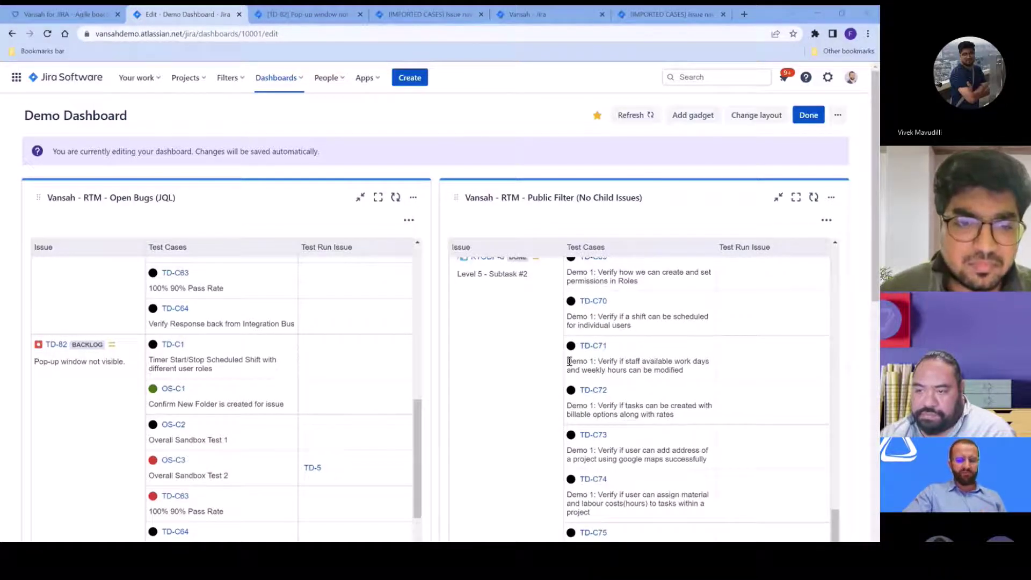
Highlight the headline of test case TD-C71 under subtask KTODP-8 in the Public Filter report
drag(568, 361, 684, 373)
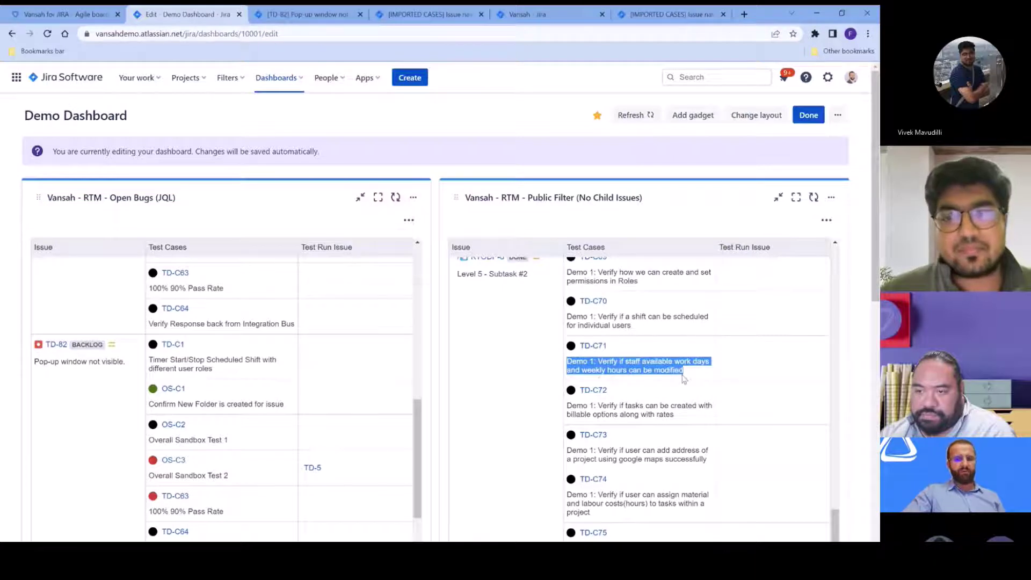
click(593, 381)
drag(568, 364, 687, 373)
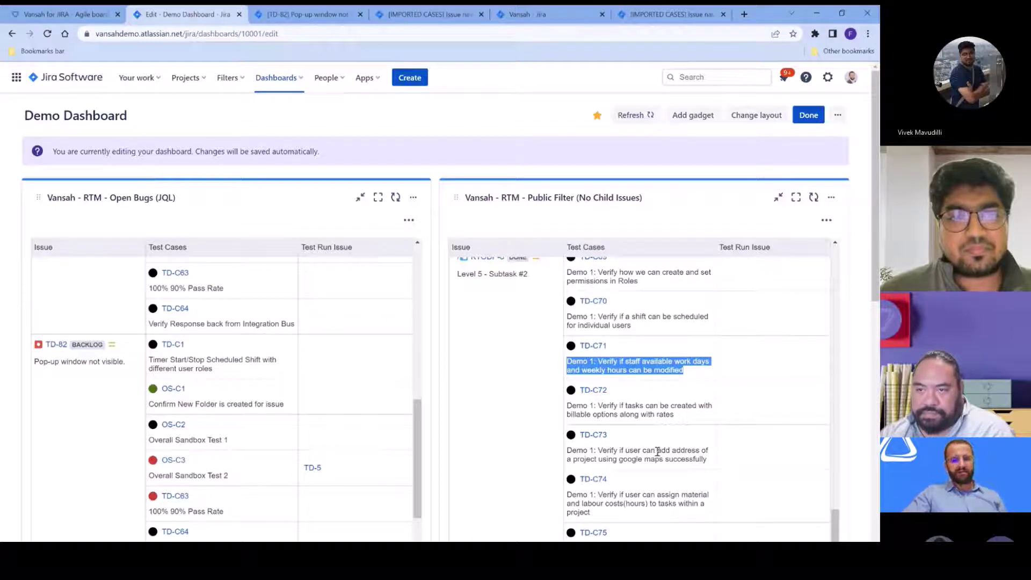
scroll(631, 446, up, 1)
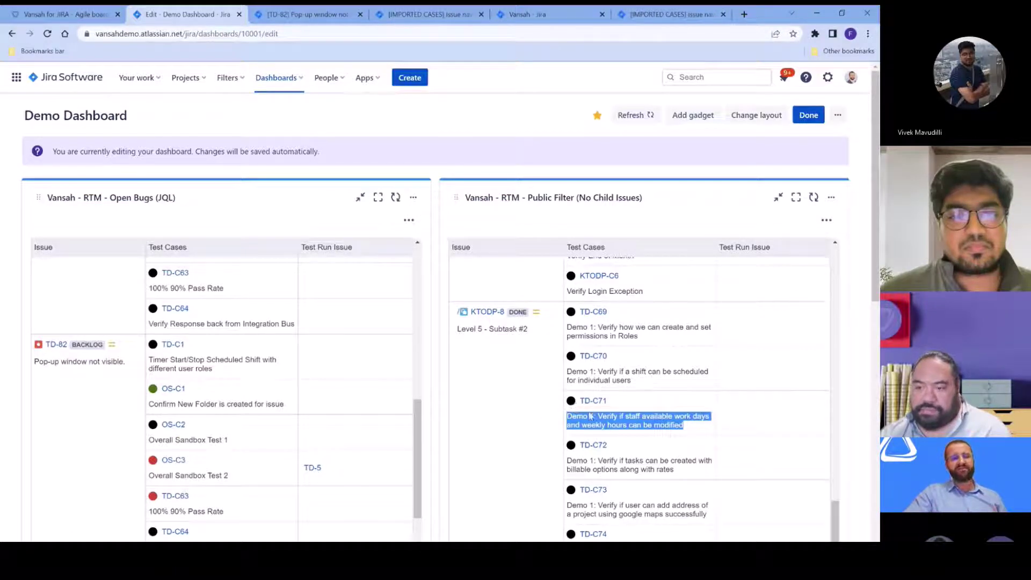
Open the Vansah test case management page of the Team Demo (TD) project
click(188, 78)
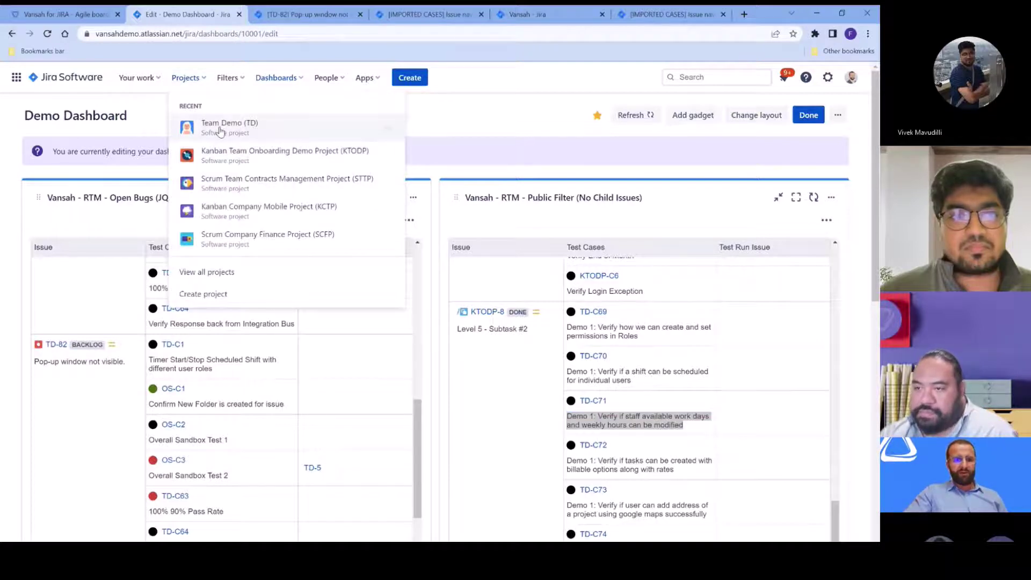
click(220, 127)
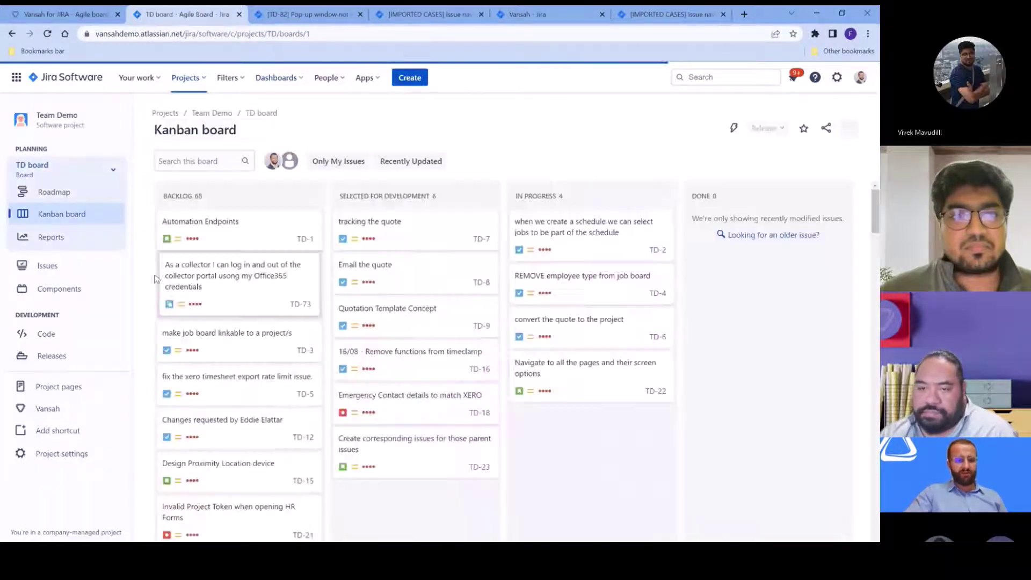
click(47, 409)
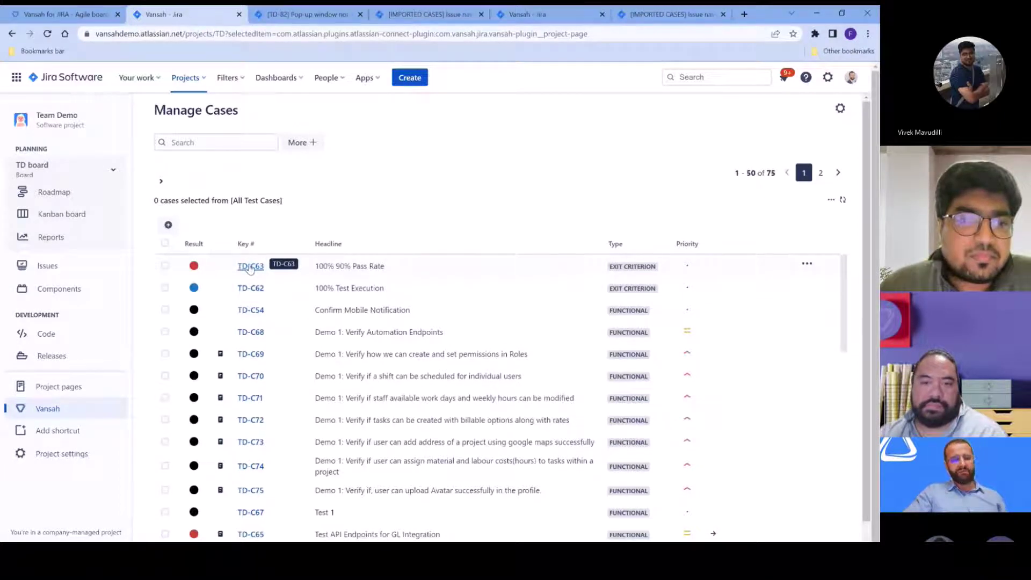
click(185, 78)
click(483, 218)
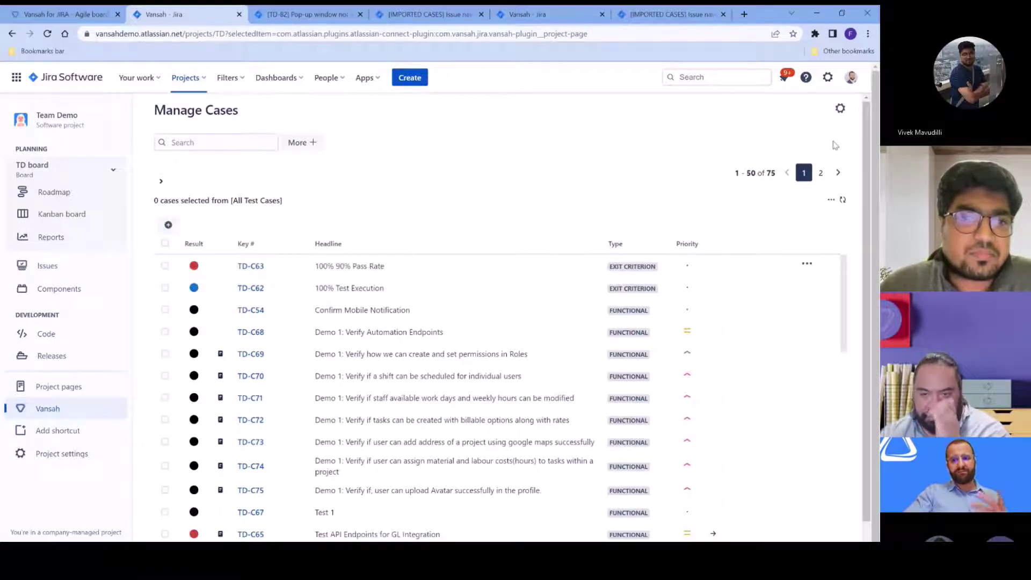
click(840, 110)
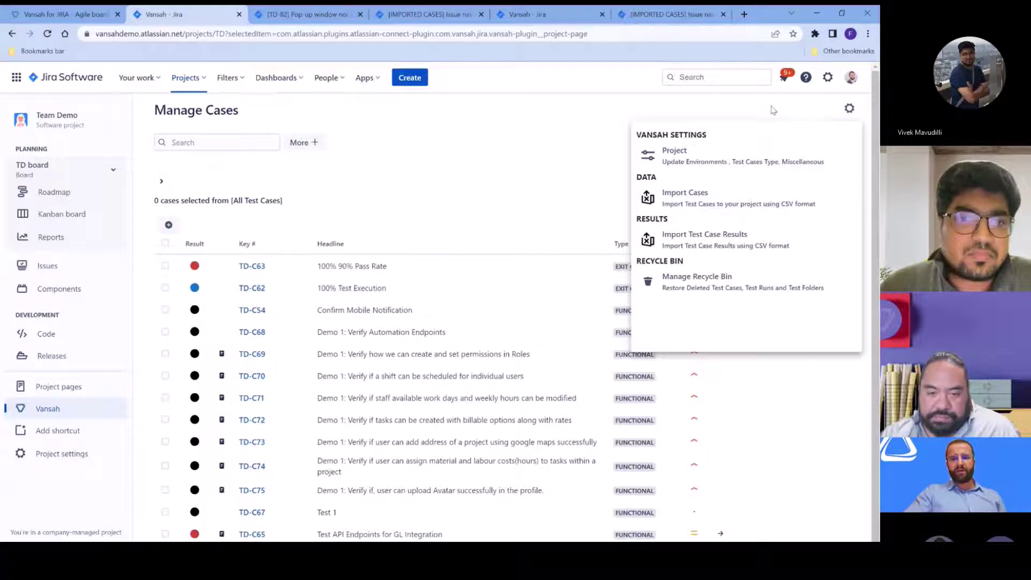
click(848, 109)
click(840, 109)
click(738, 196)
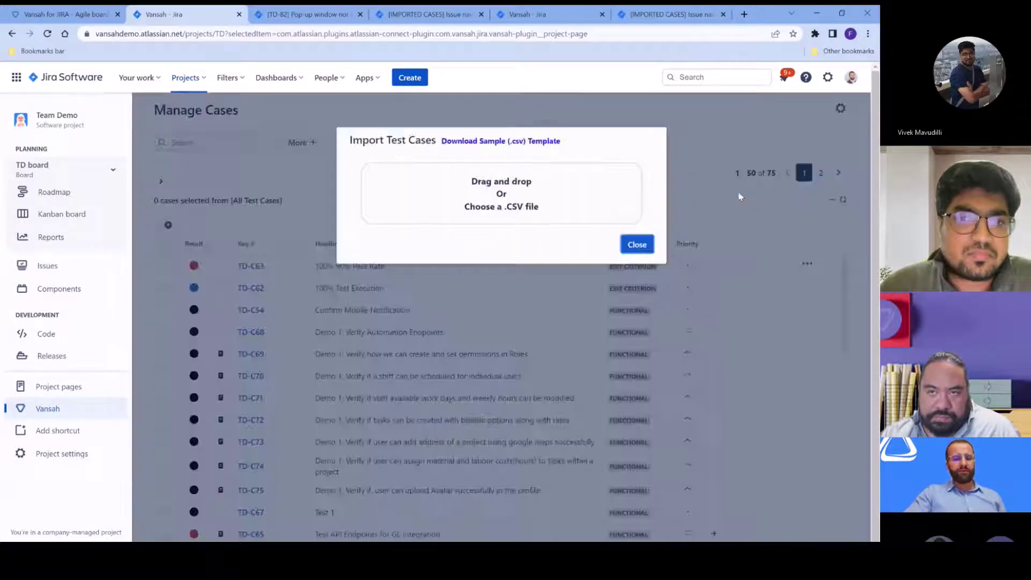
click(524, 205)
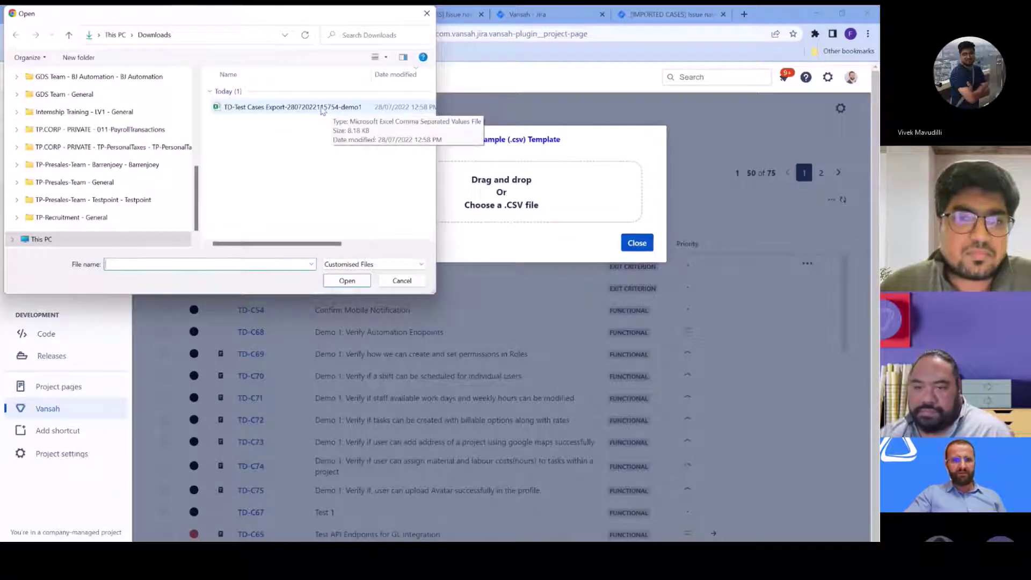
double_click(294, 112)
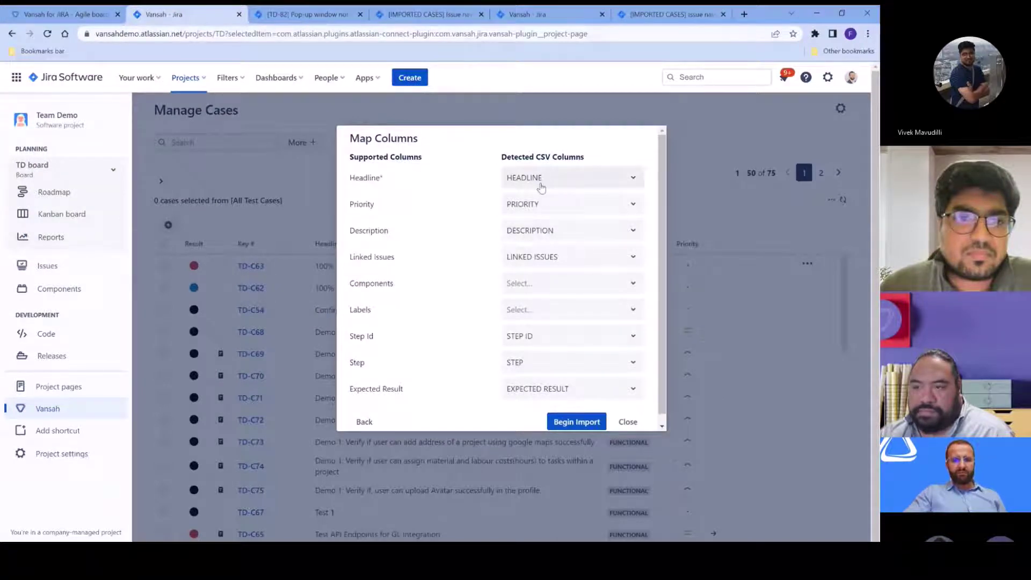
Review the detected CSV column mapping, accept it as is, and continue past the column validation
scroll(547, 290, down, 1)
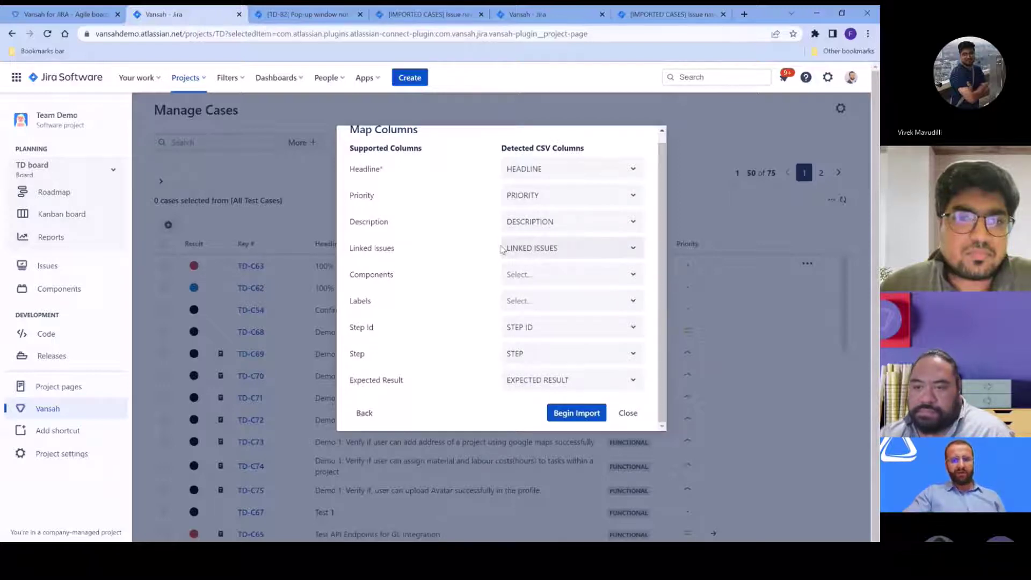
scroll(585, 322, down, 1)
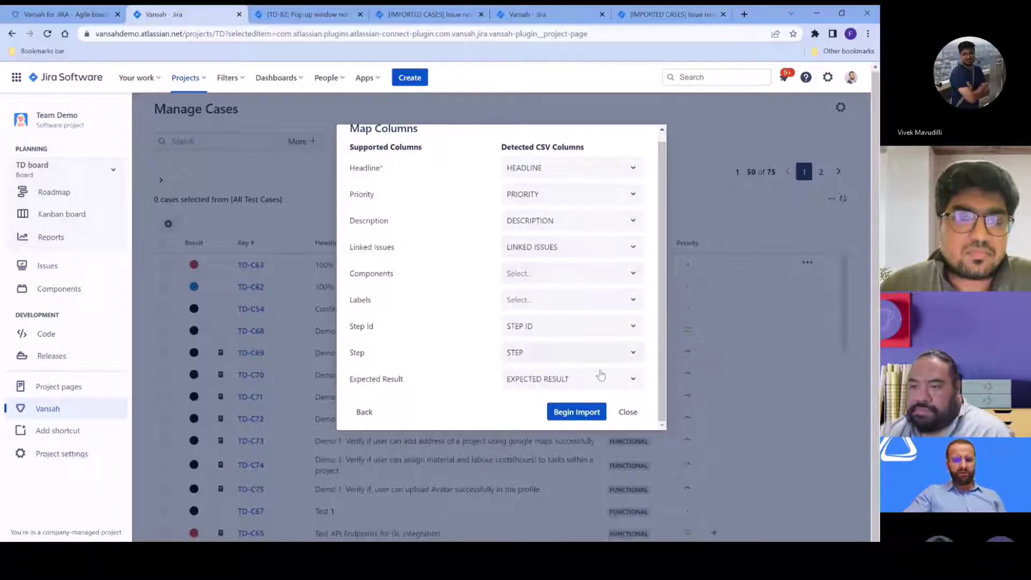
click(586, 411)
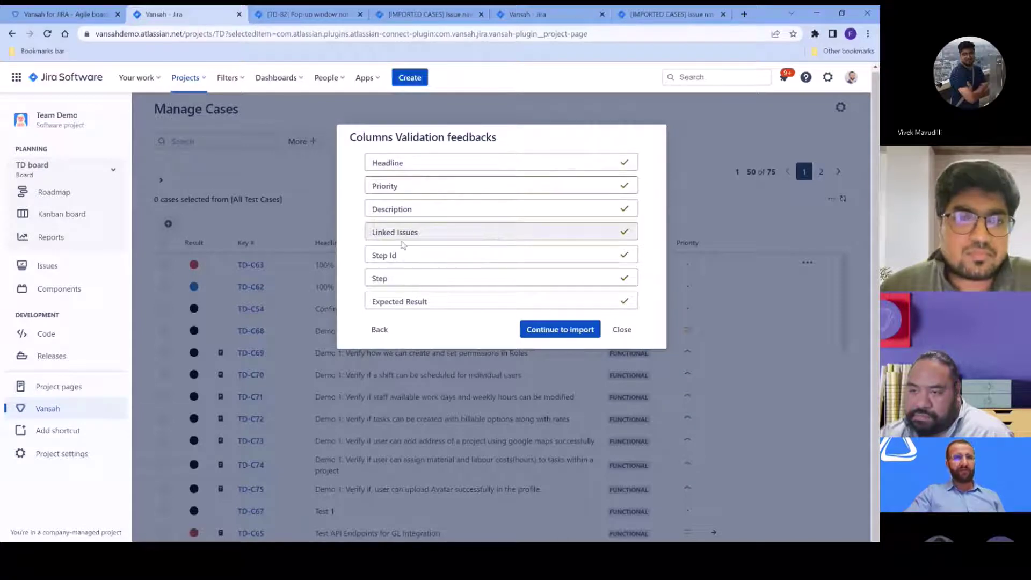
click(549, 333)
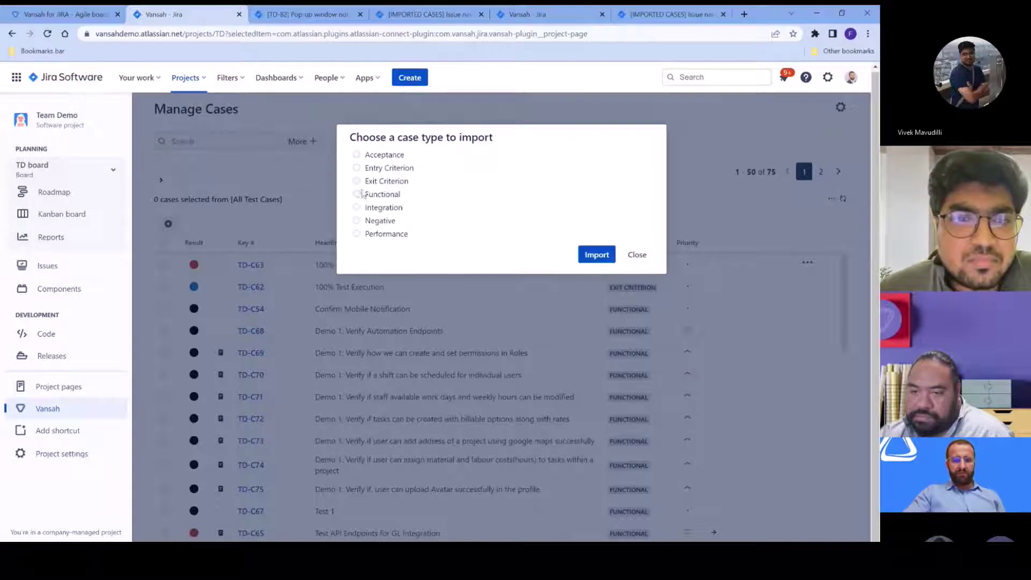
Import the test cases with the Integration case type and check the details of the succeeded rows
click(357, 195)
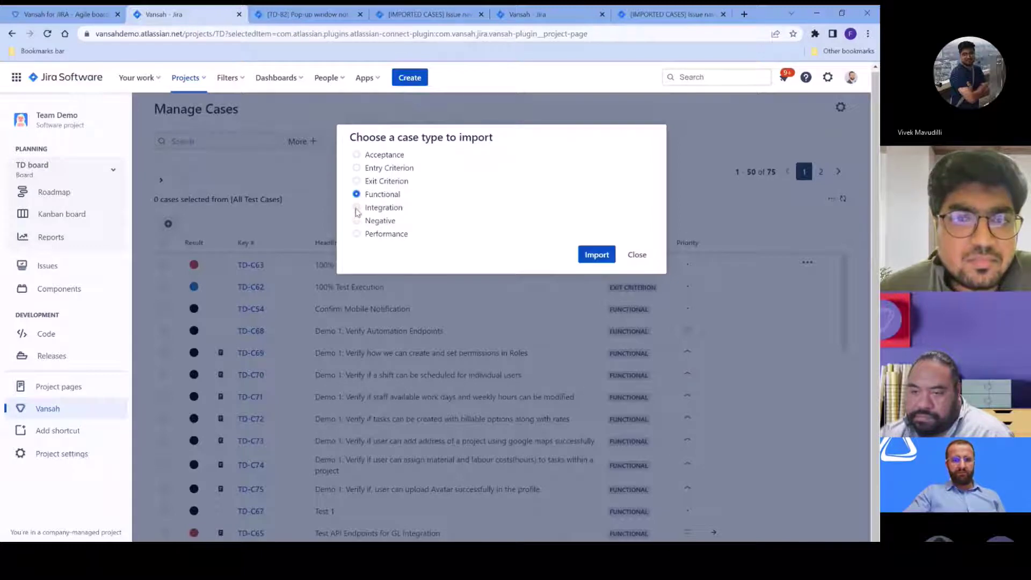
click(356, 208)
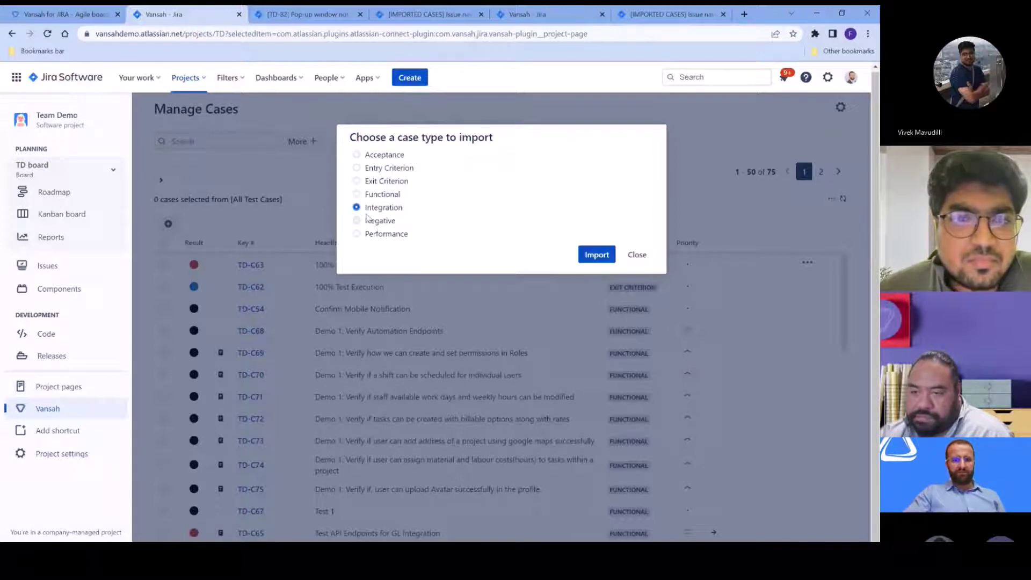
click(593, 255)
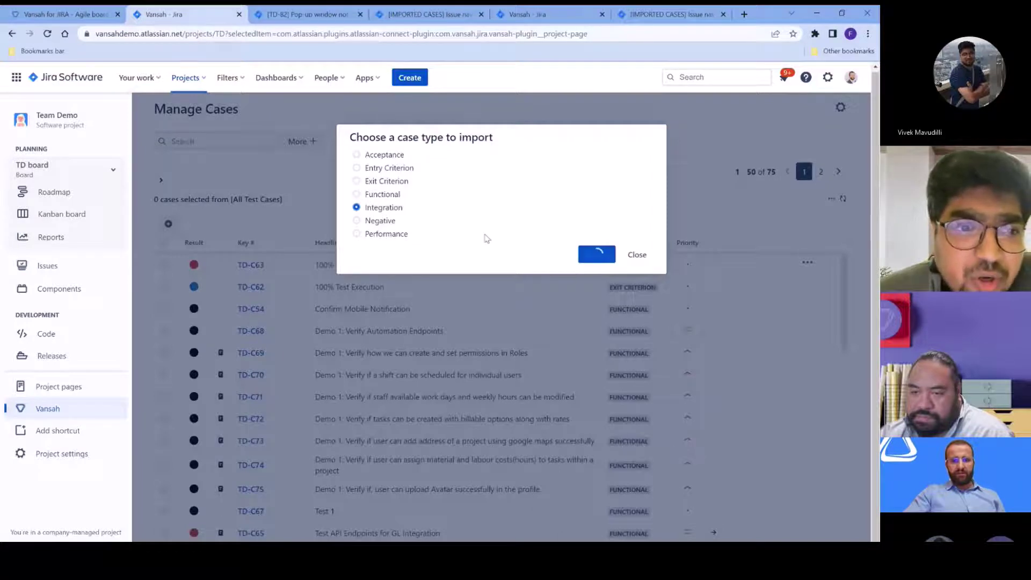
click(491, 186)
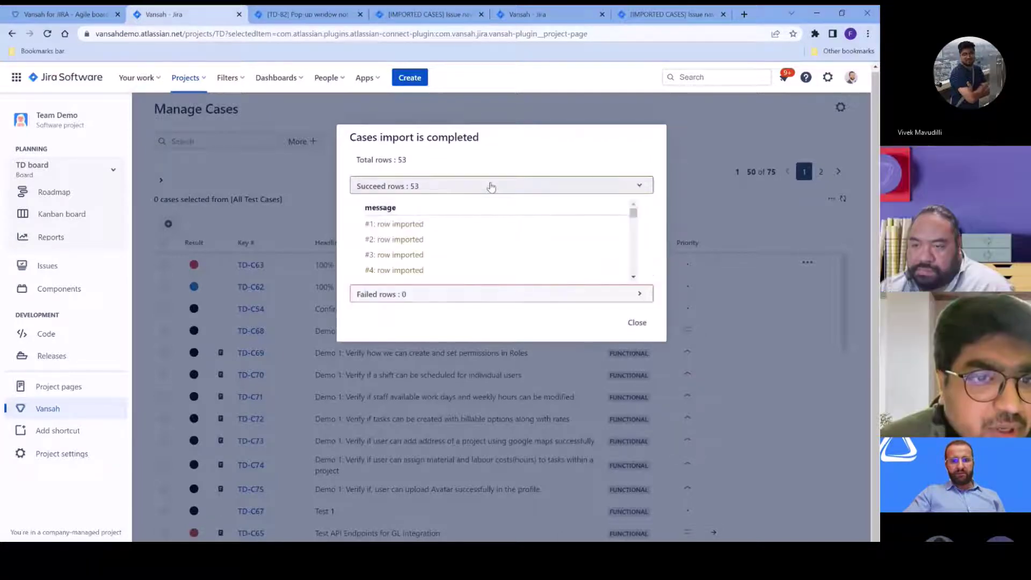
click(491, 186)
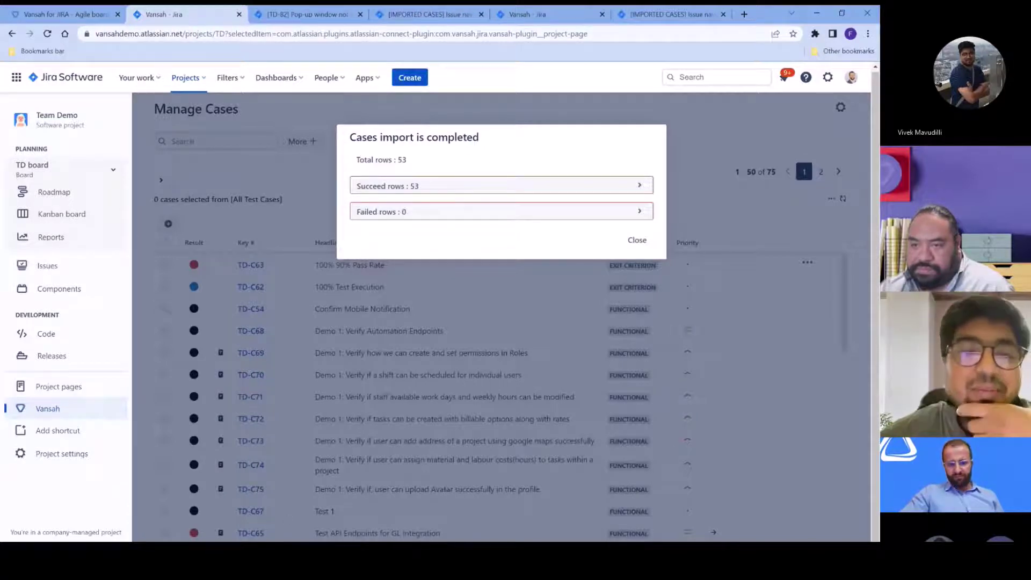
key(super+e)
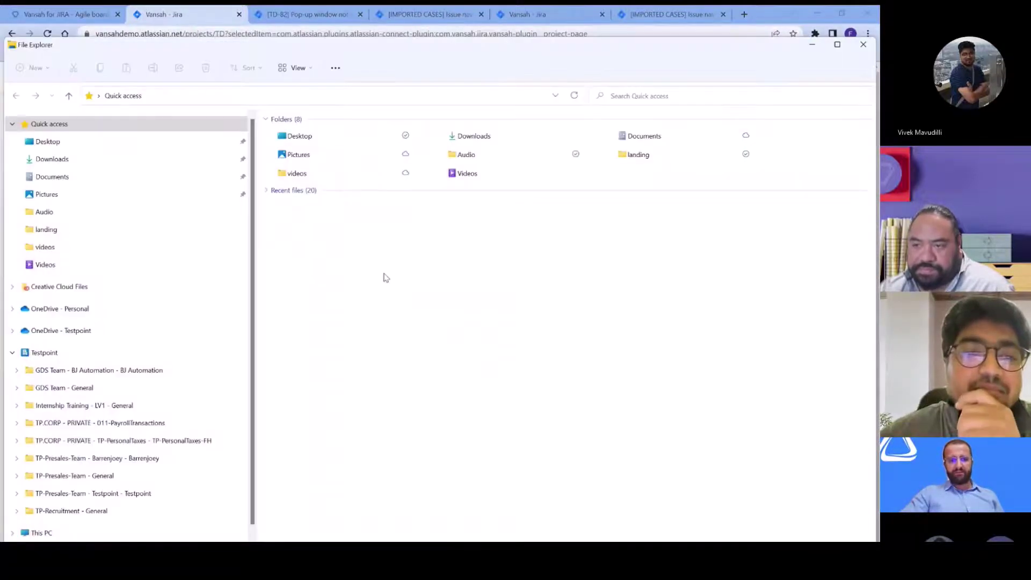
click(468, 141)
double_click(468, 140)
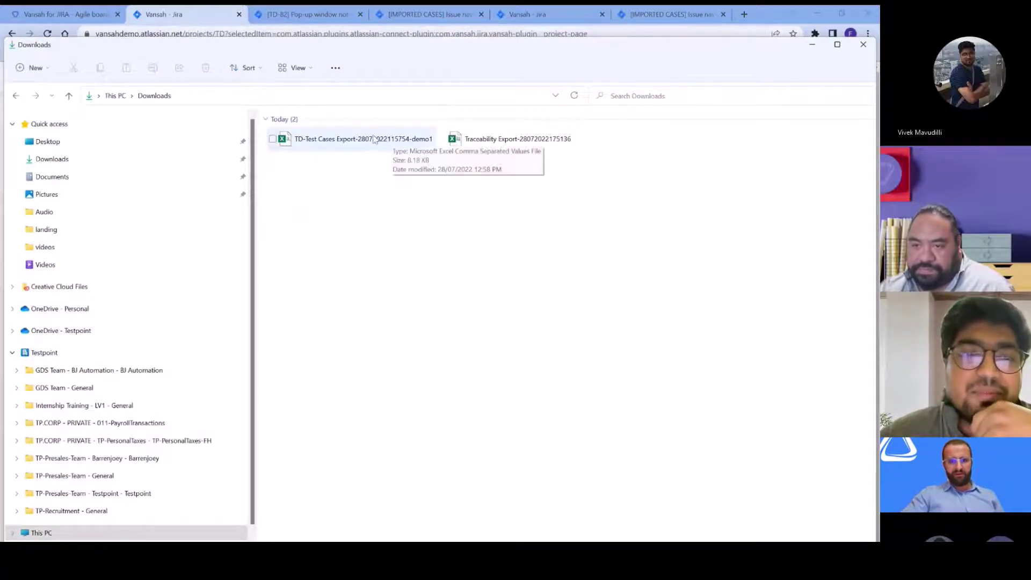
double_click(391, 139)
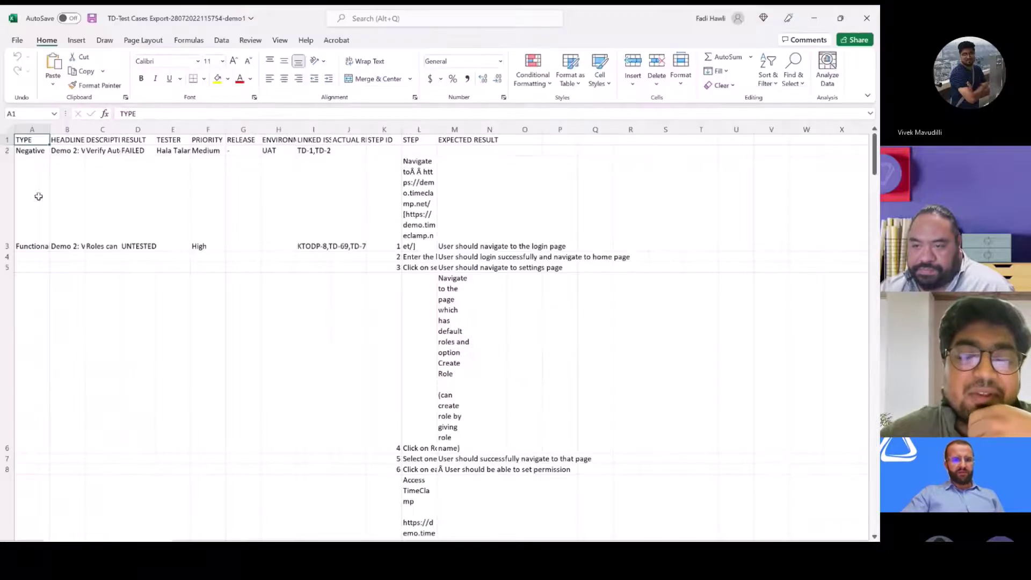
drag(62, 188, 108, 188)
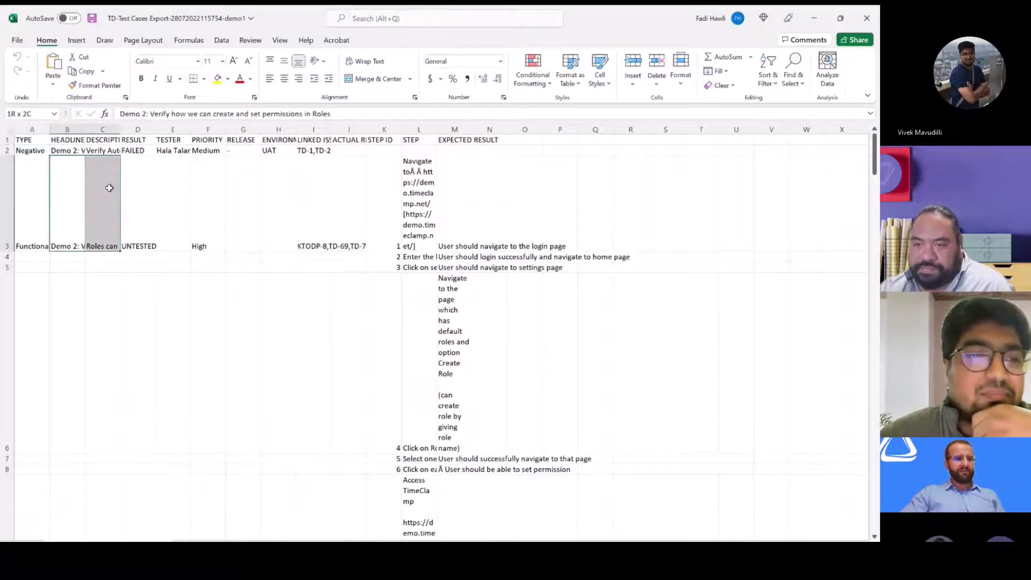
double_click(86, 130)
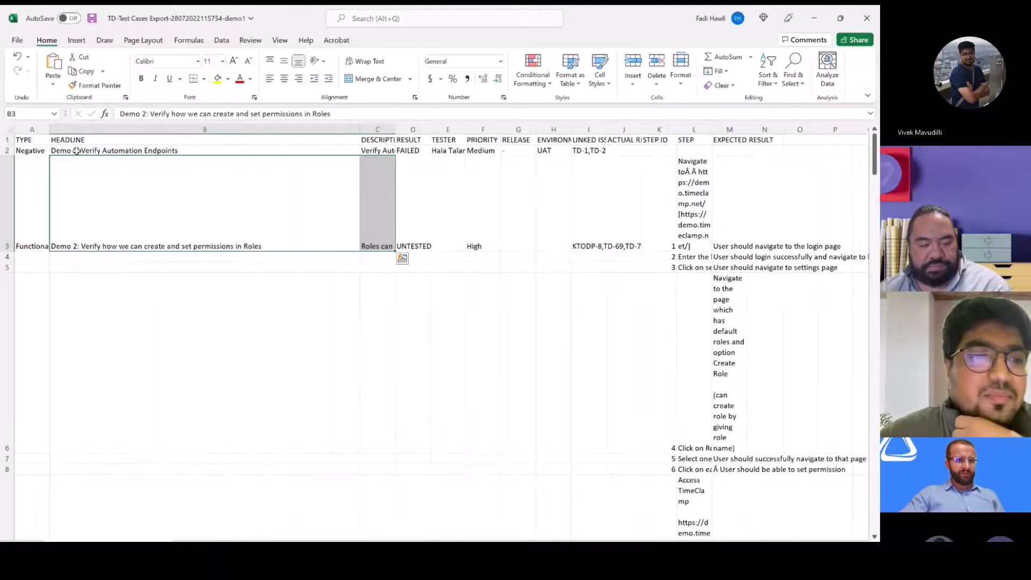
Fit the LINKED ISSUES column to its contents and check the linked issues of the first two test cases
click(76, 158)
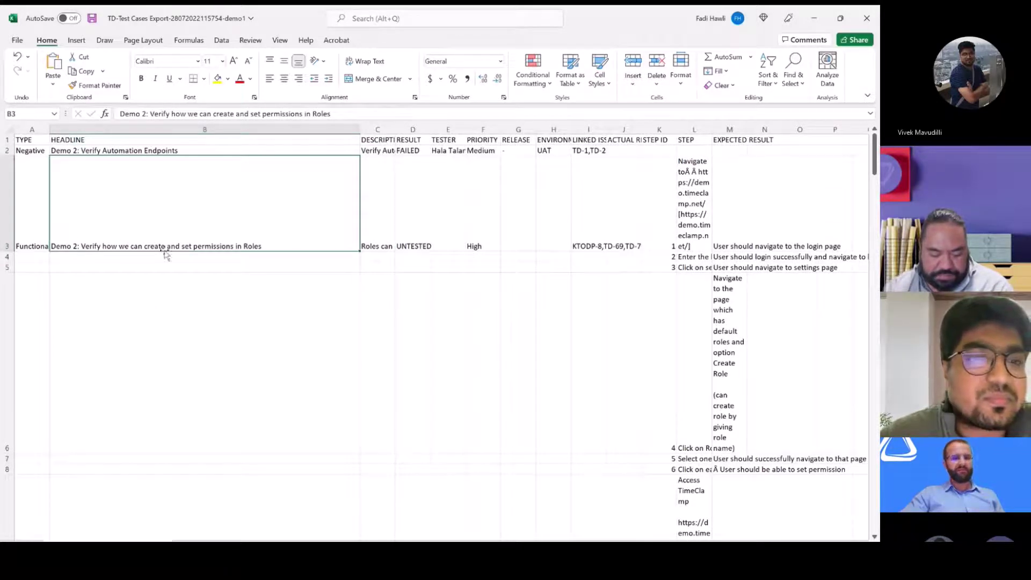
double_click(606, 130)
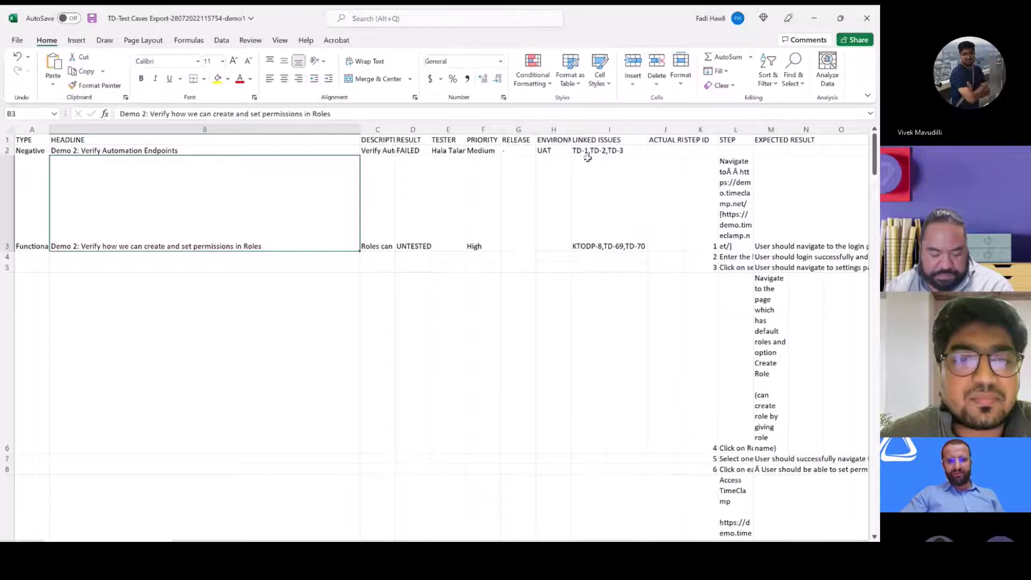
click(70, 151)
click(583, 151)
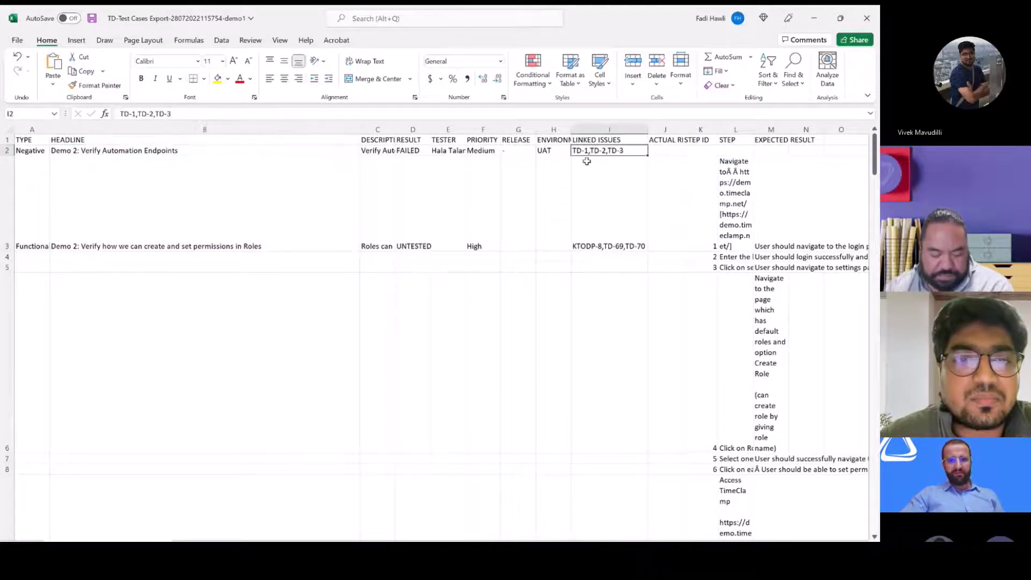
click(584, 245)
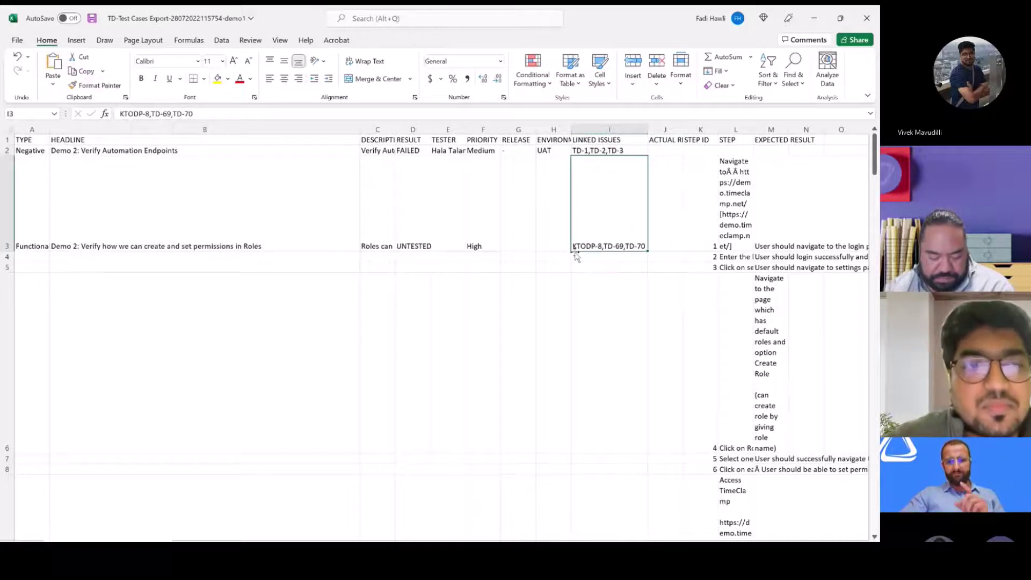
Review the linked issues of the test cases further down the sheet, then recheck those of the first test case
scroll(605, 295, down, 3)
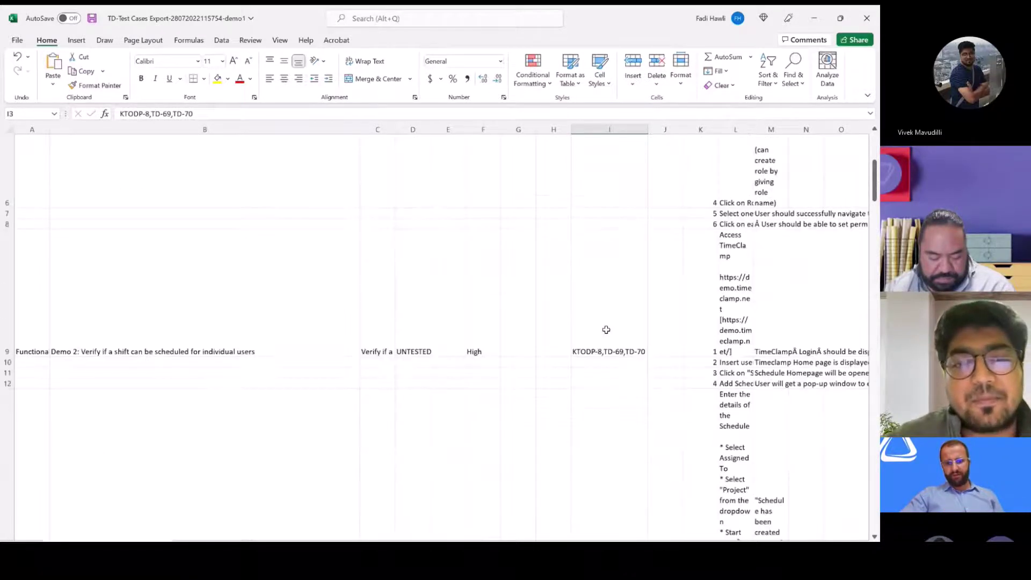
scroll(606, 357, down, 5)
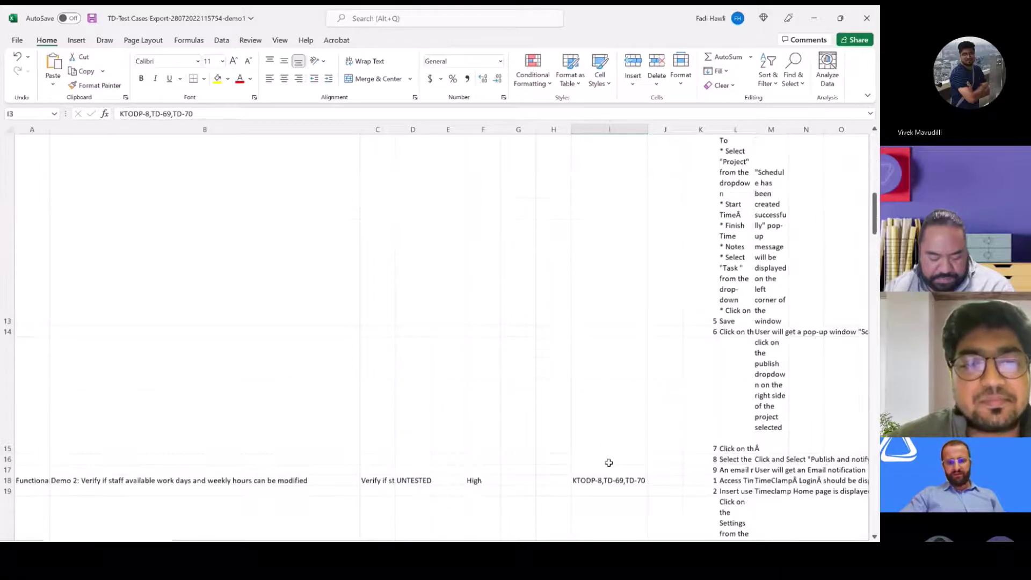
scroll(620, 376, up, 8)
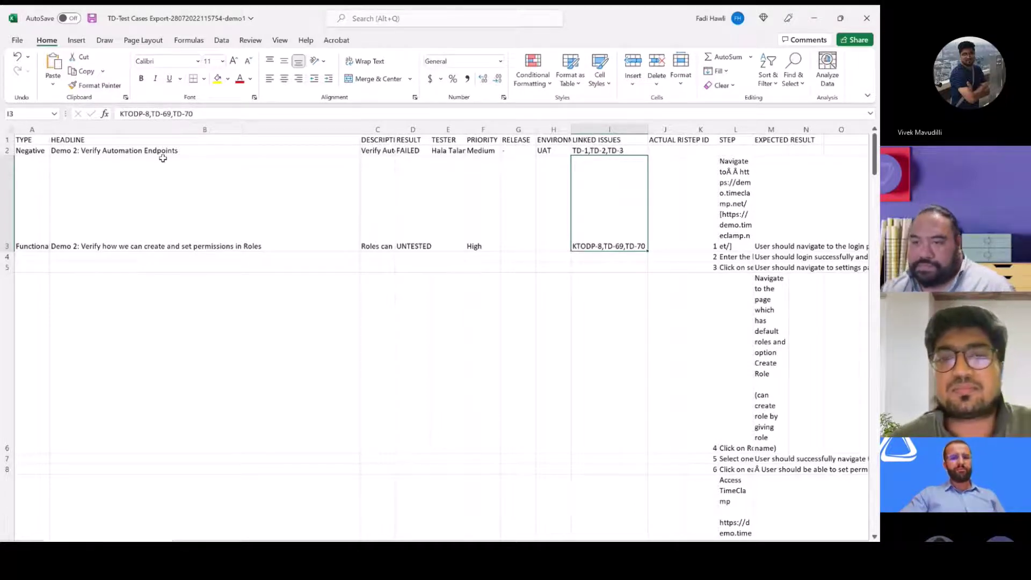
click(129, 152)
click(593, 151)
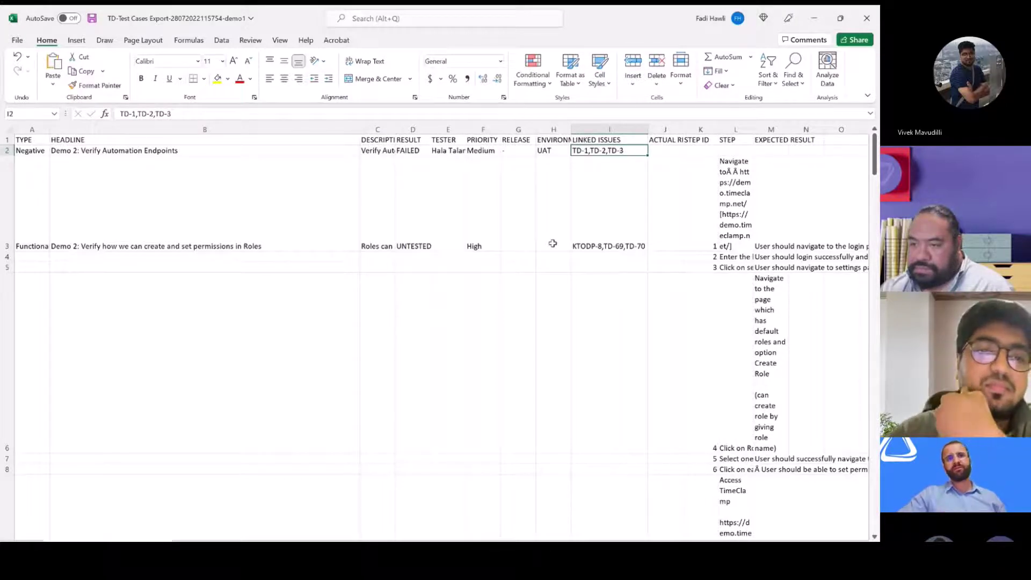
Close the workbook without saving, along with the Downloads window and the completed import summary in Jira
click(866, 18)
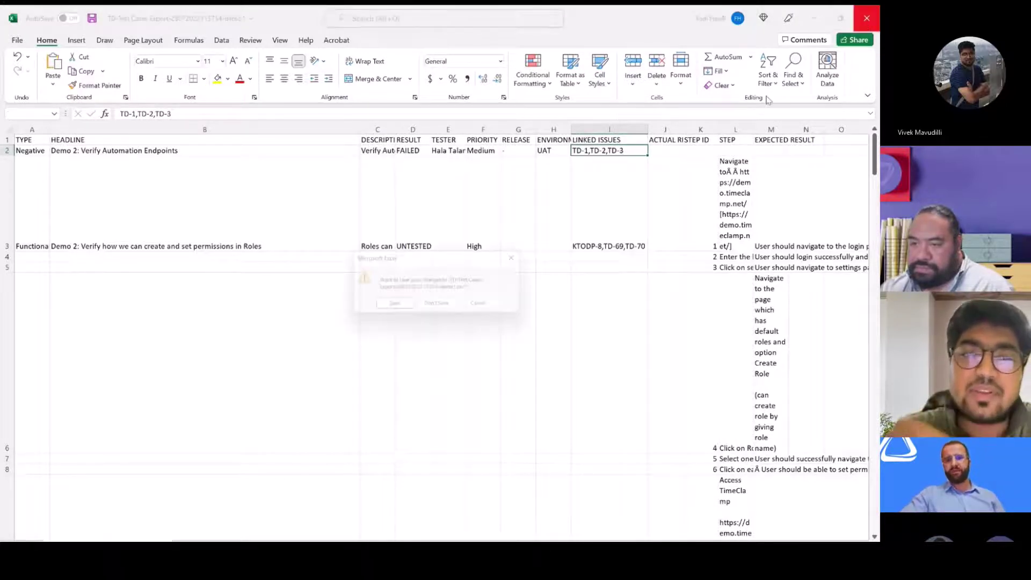
click(440, 308)
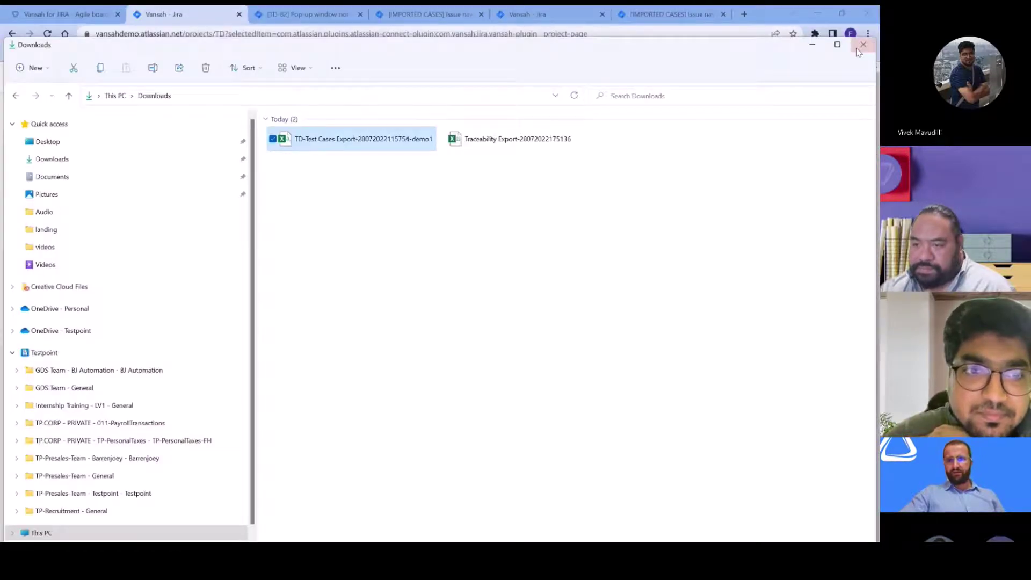
click(860, 47)
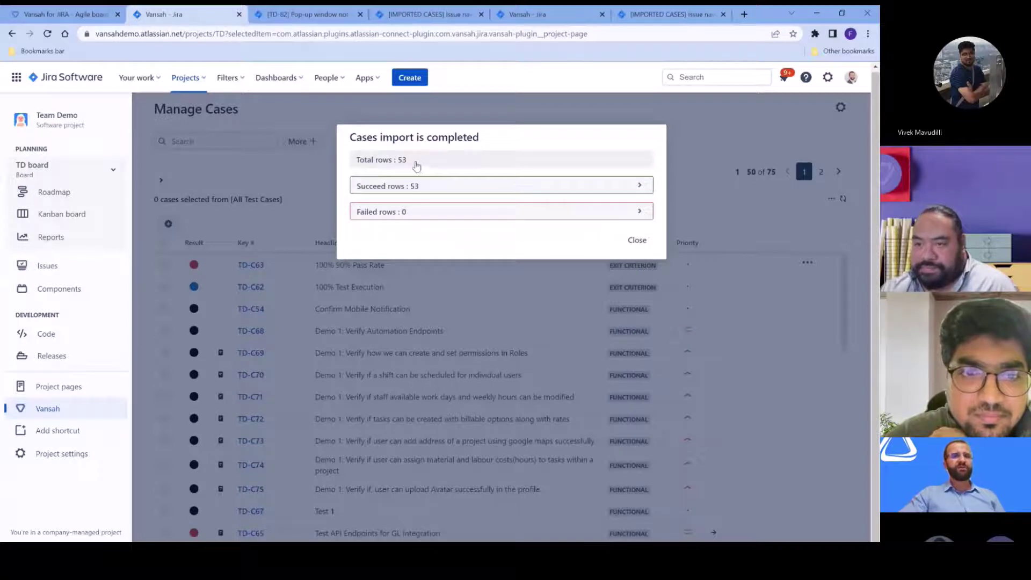
click(637, 240)
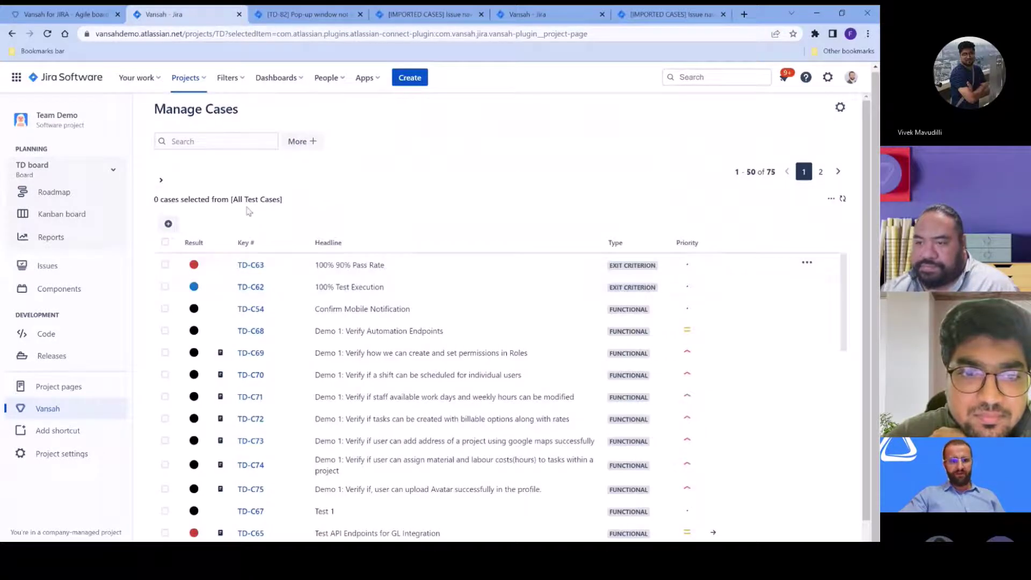
Search Manage Cases for "demo 2" and open test case TD-C77
click(199, 142)
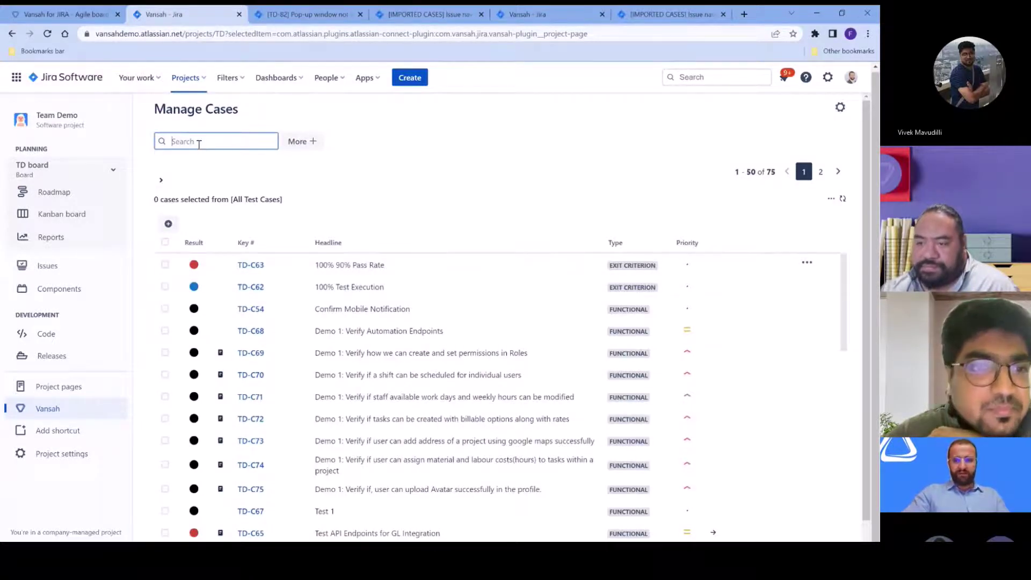
click(844, 199)
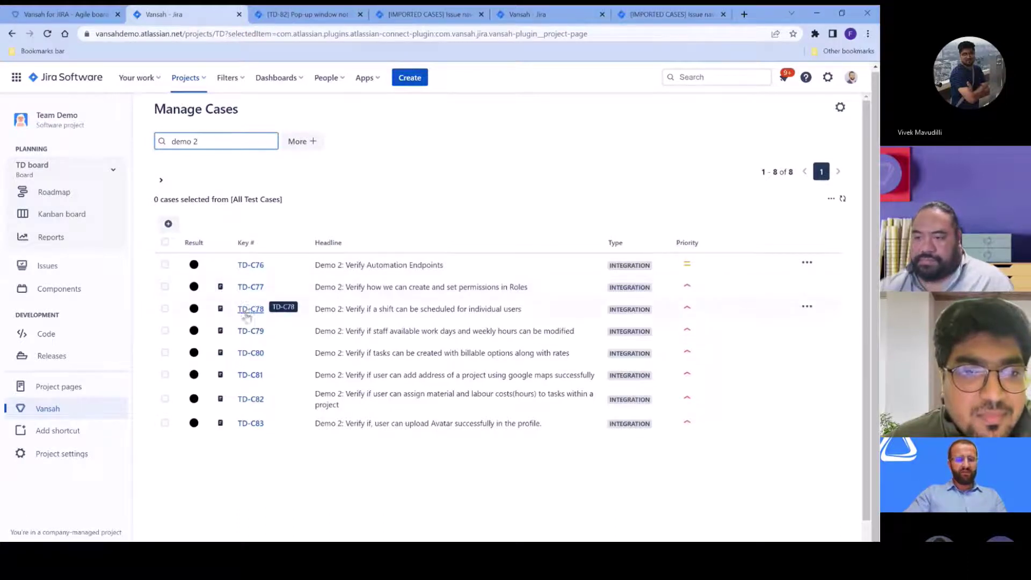
click(250, 289)
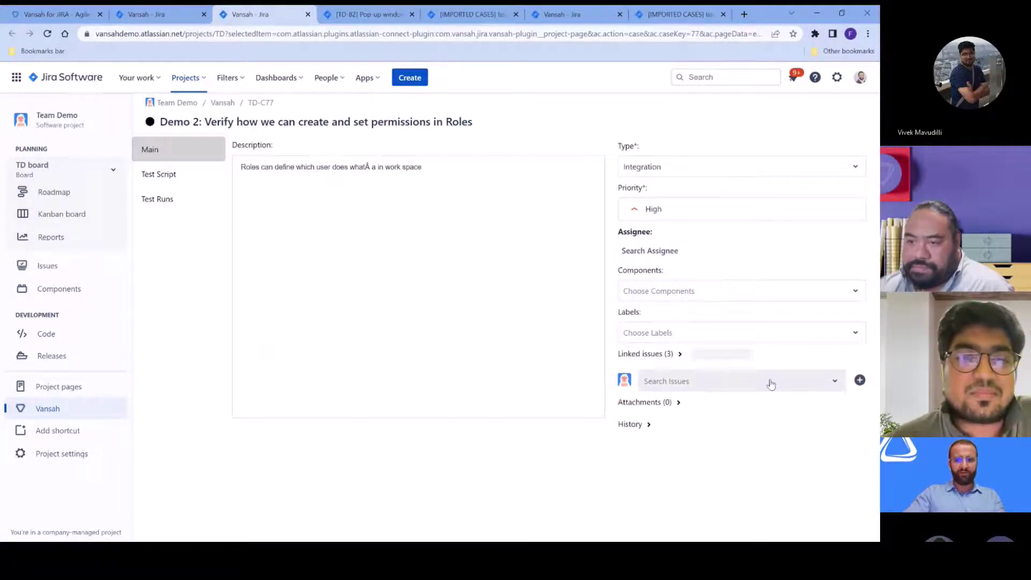
Expand the linked issues of test case TD-C77 and open the linked issue KTODP-8
click(680, 354)
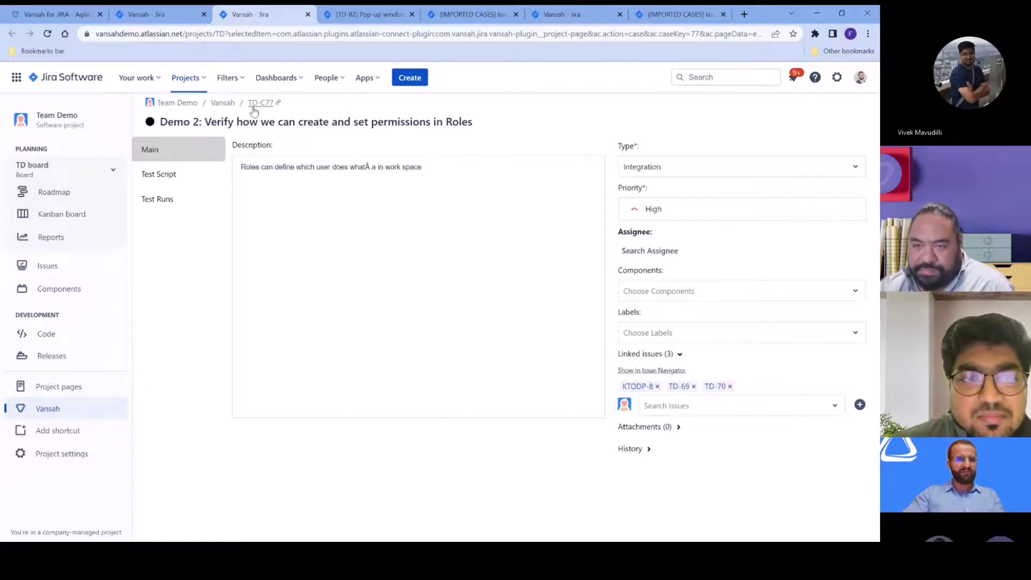
click(187, 78)
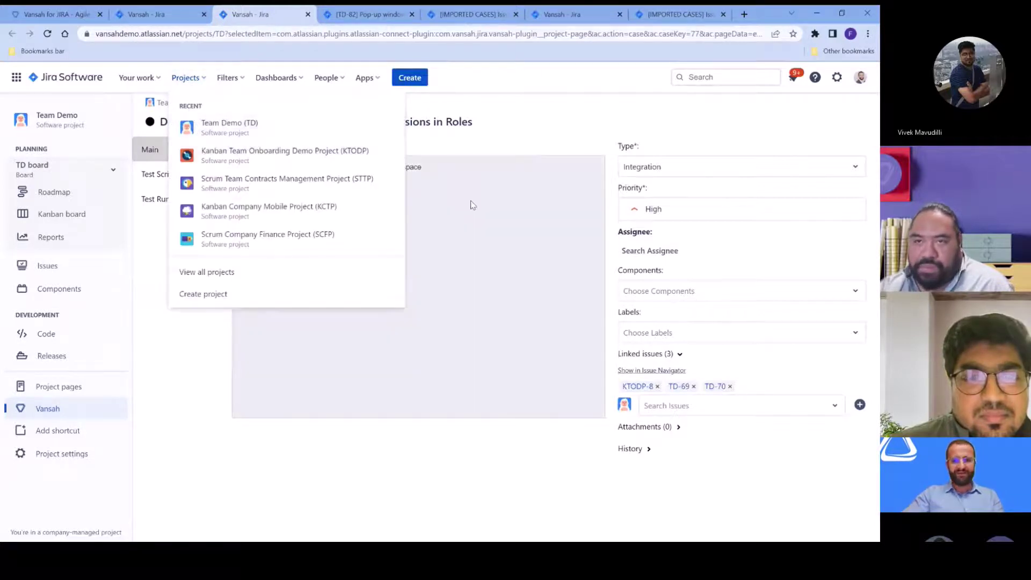
click(502, 156)
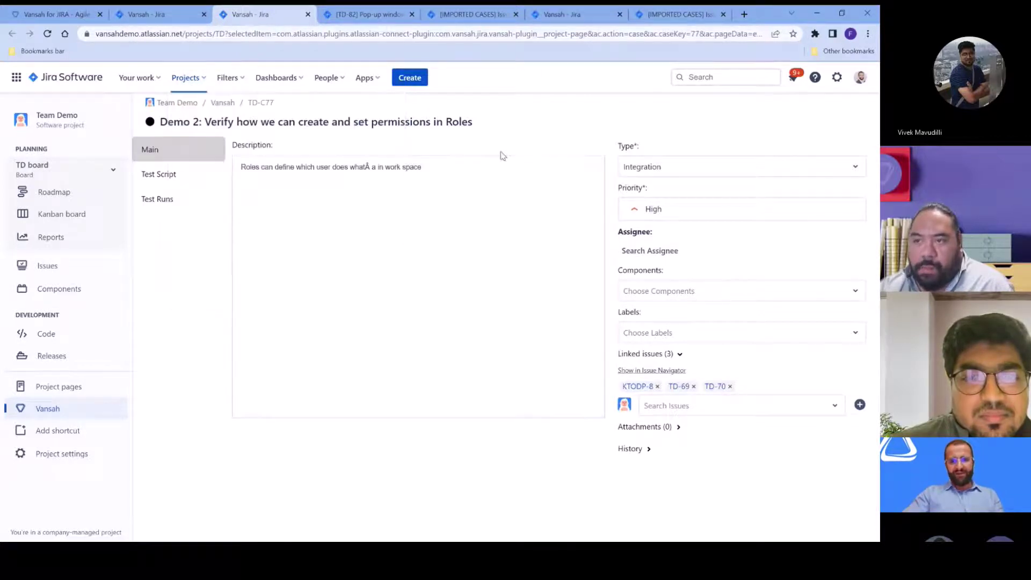
click(639, 388)
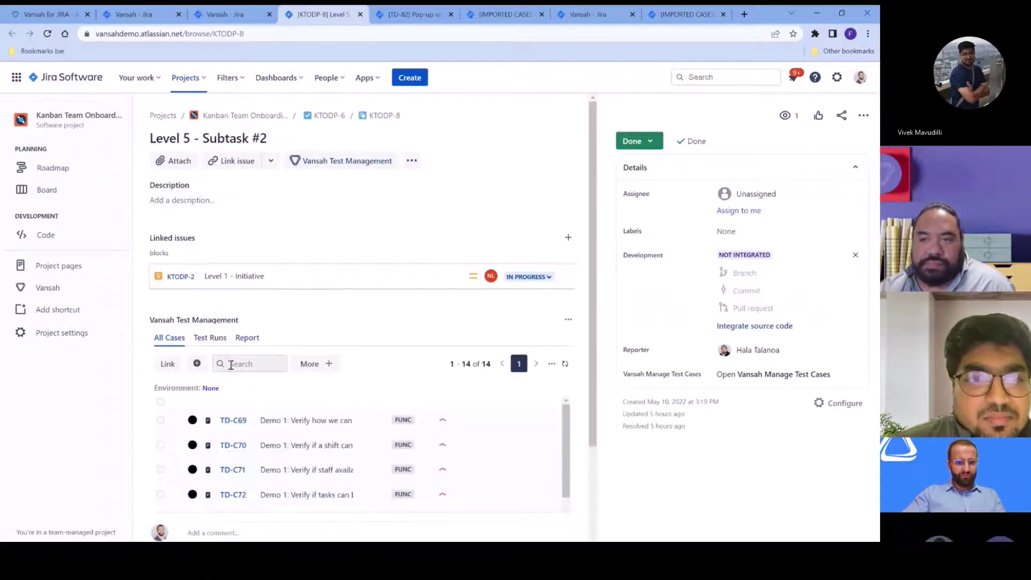
Search the Vansah test cases of issue KTODP-8 for "demo 2"
click(231, 364)
text(demo)
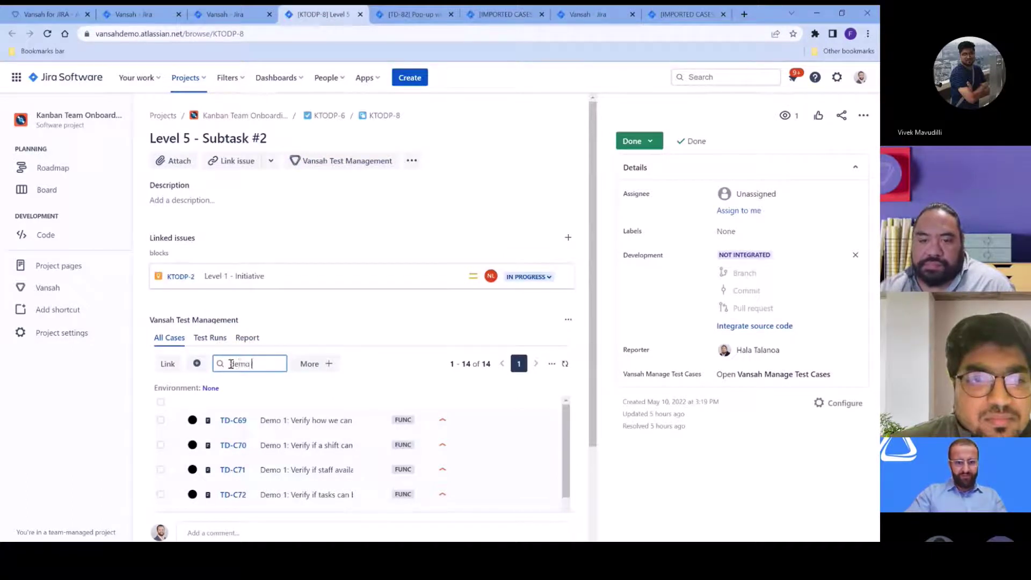
text( 2)
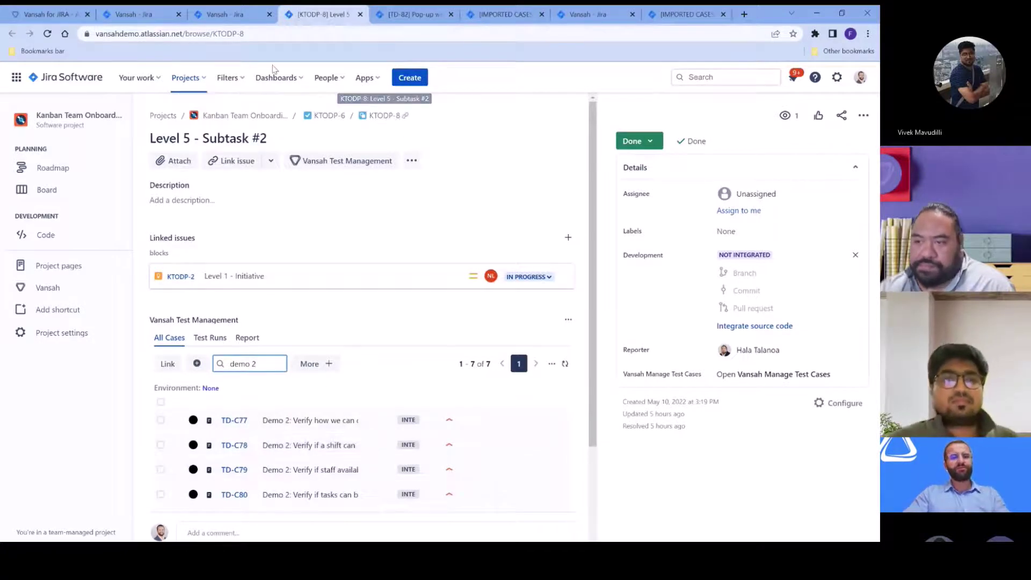
Return to Manage Cases, open the Demo Dashboard, and refresh the Vansah - RTM - Public Filter (No Child Issues) gadget
click(131, 20)
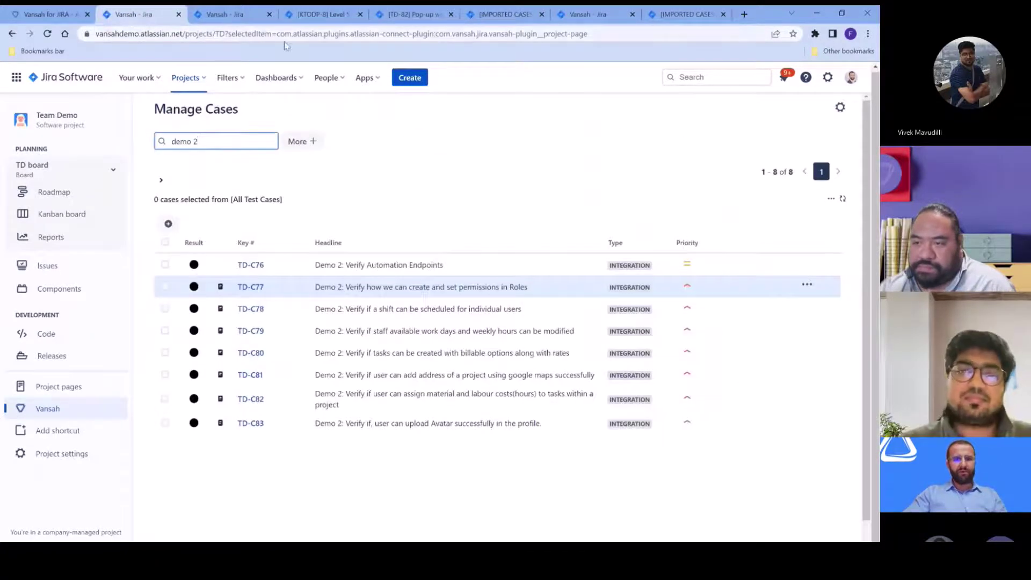
click(502, 15)
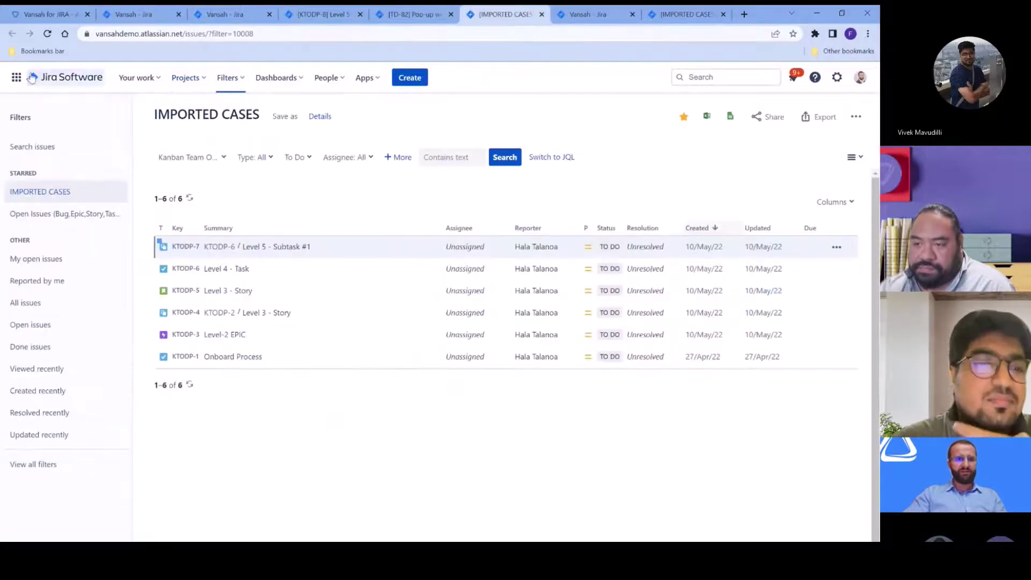
click(133, 20)
click(290, 79)
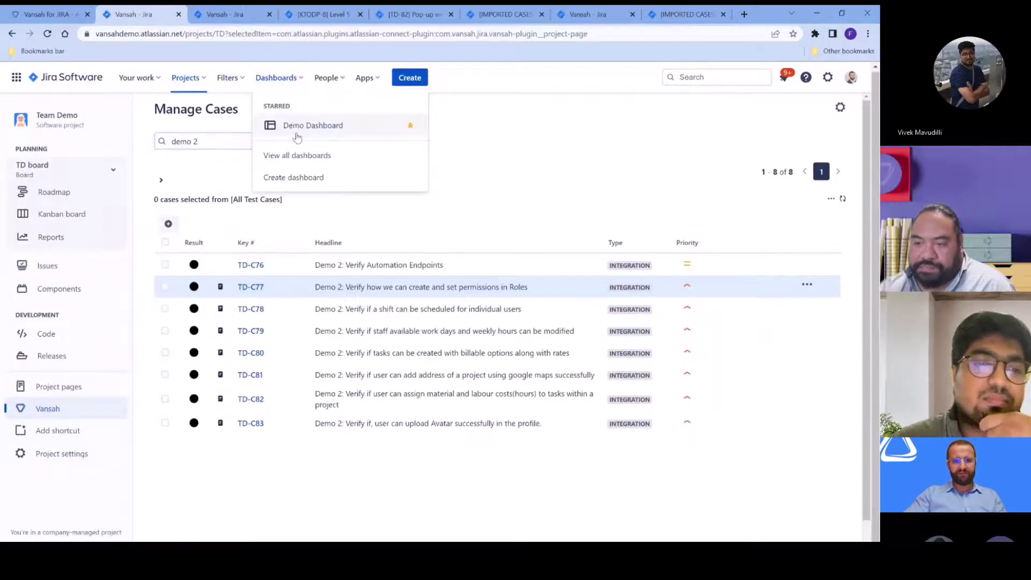
click(302, 127)
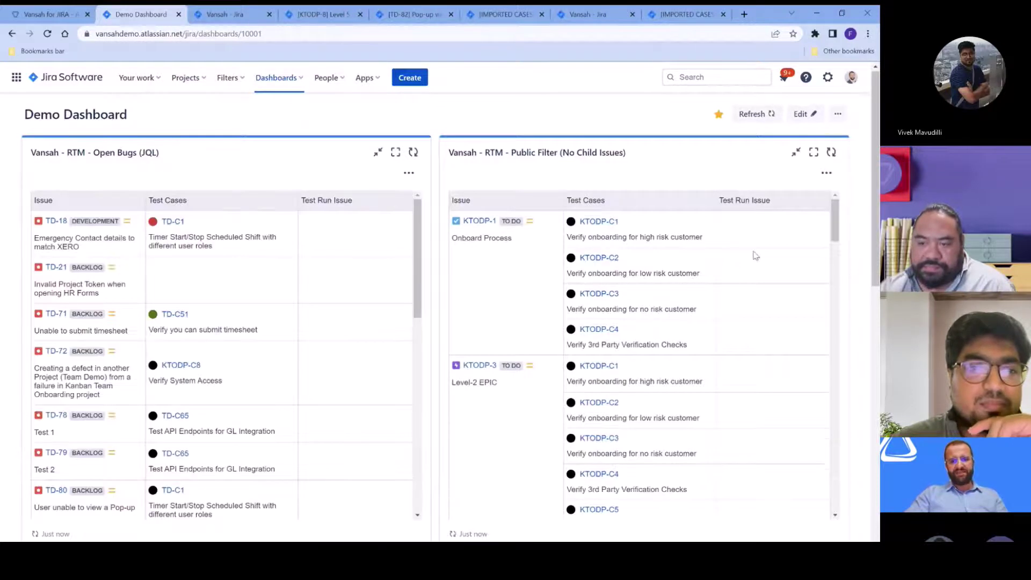
scroll(698, 328, down, 1)
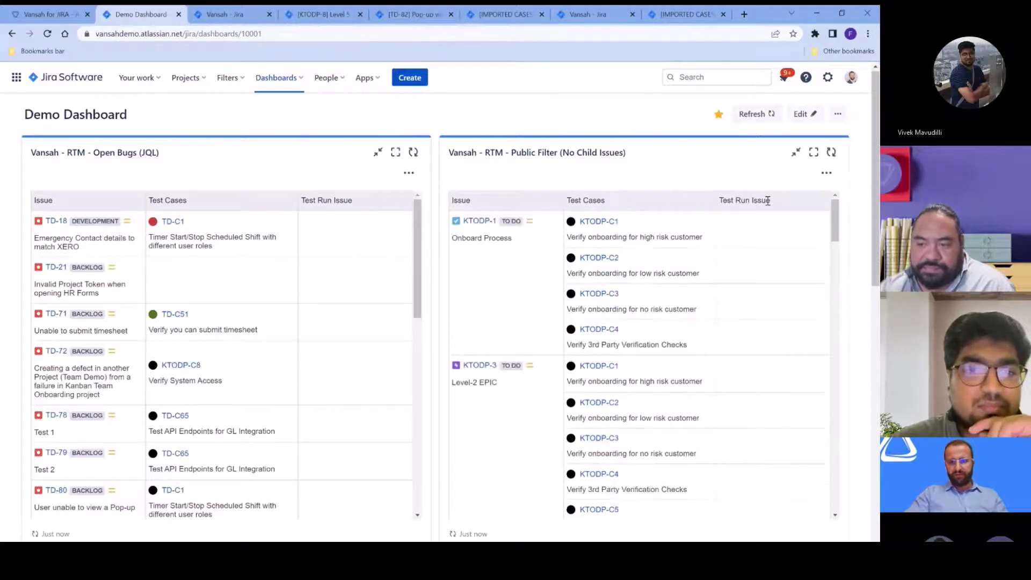
click(831, 152)
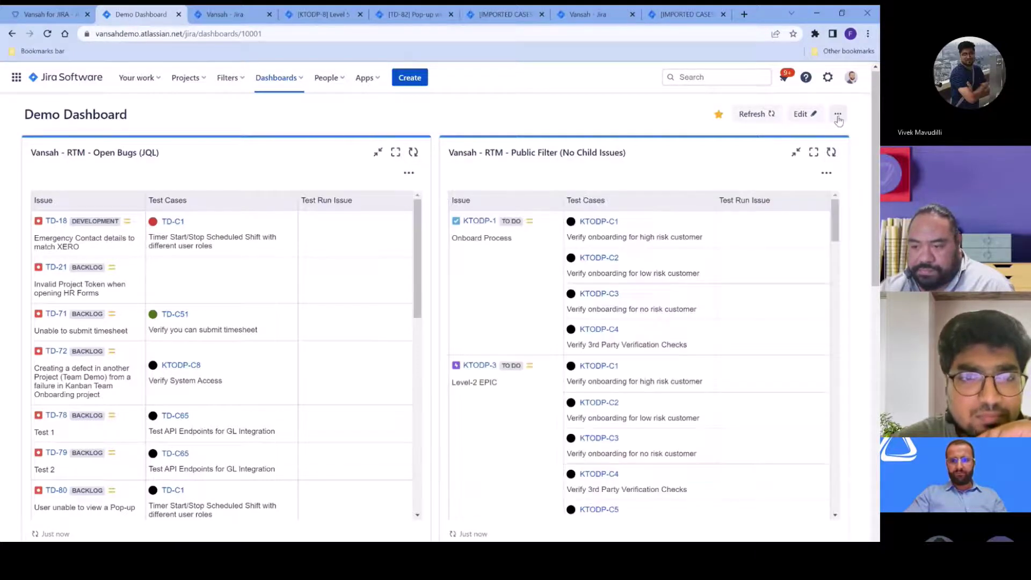
Search the dashboard page for "demo 2" to locate the imported test cases in the public filter gadget
scroll(651, 329, down, 3)
scroll(629, 370, down, 3)
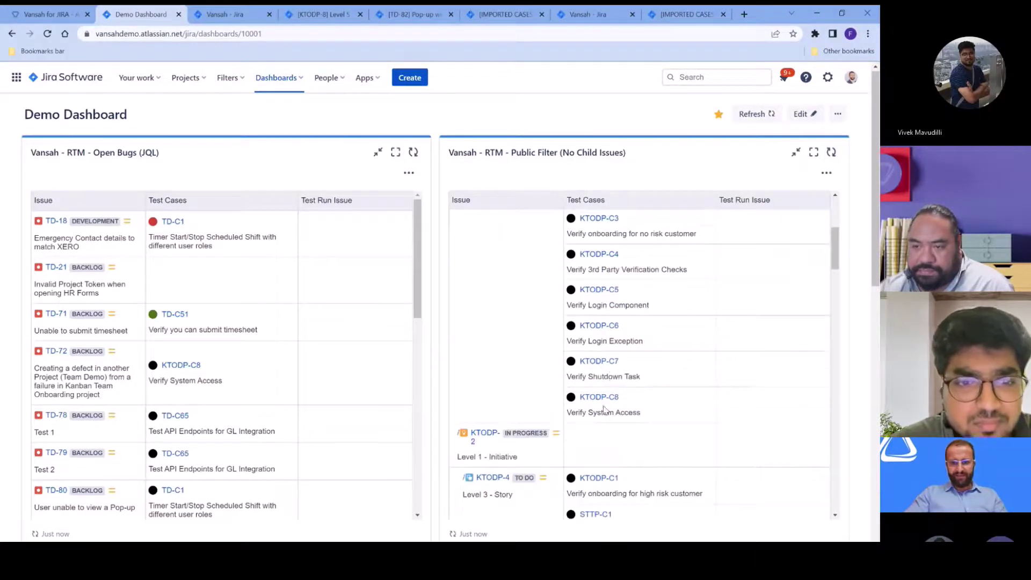
scroll(623, 390, down, 1)
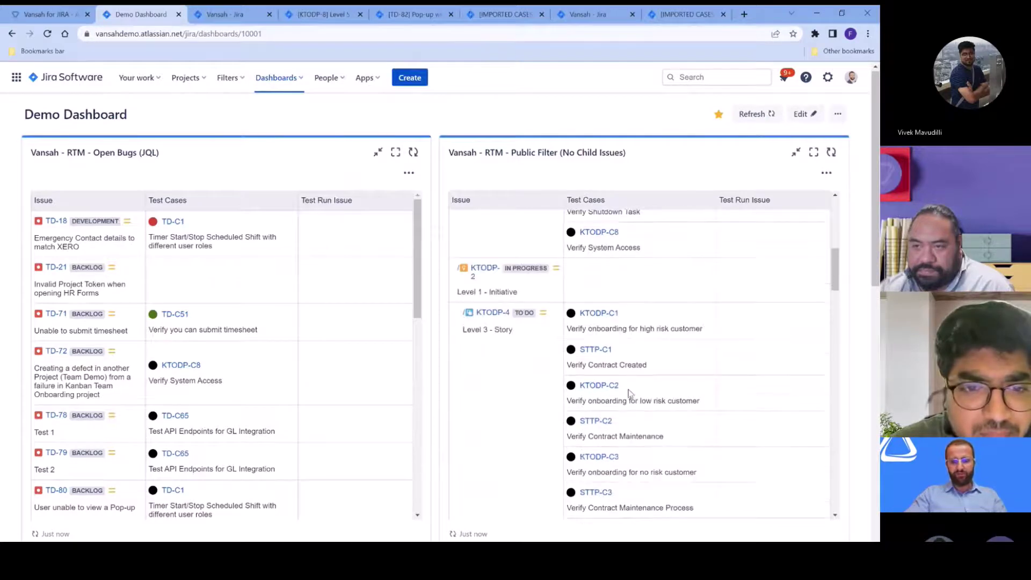
key(ctrl+f)
text(demo 2)
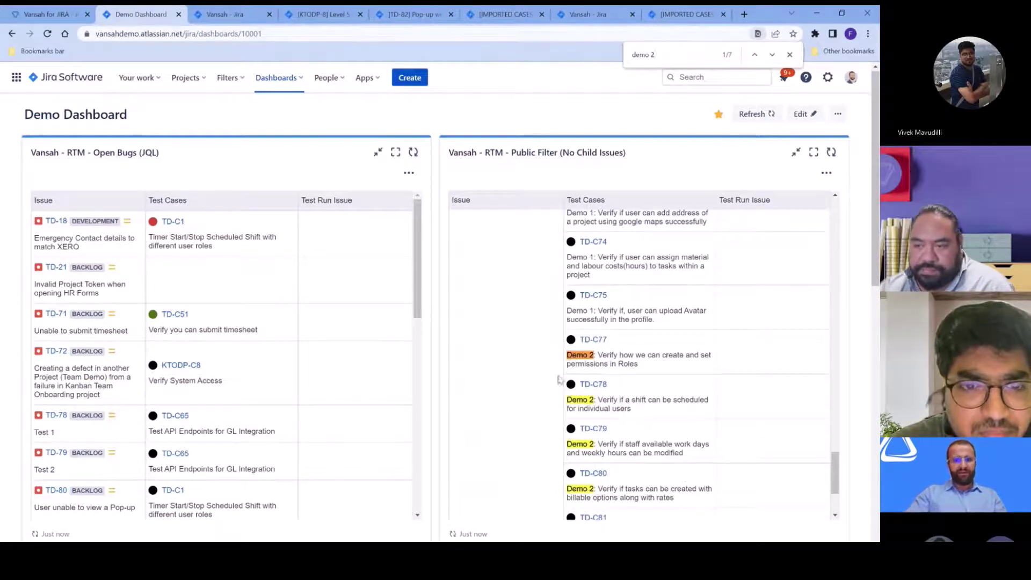
Examine the Demo 2 test cases listed under KTODP-8 in the public filter traceability gadget
scroll(555, 374, up, 3)
scroll(555, 374, up, 2)
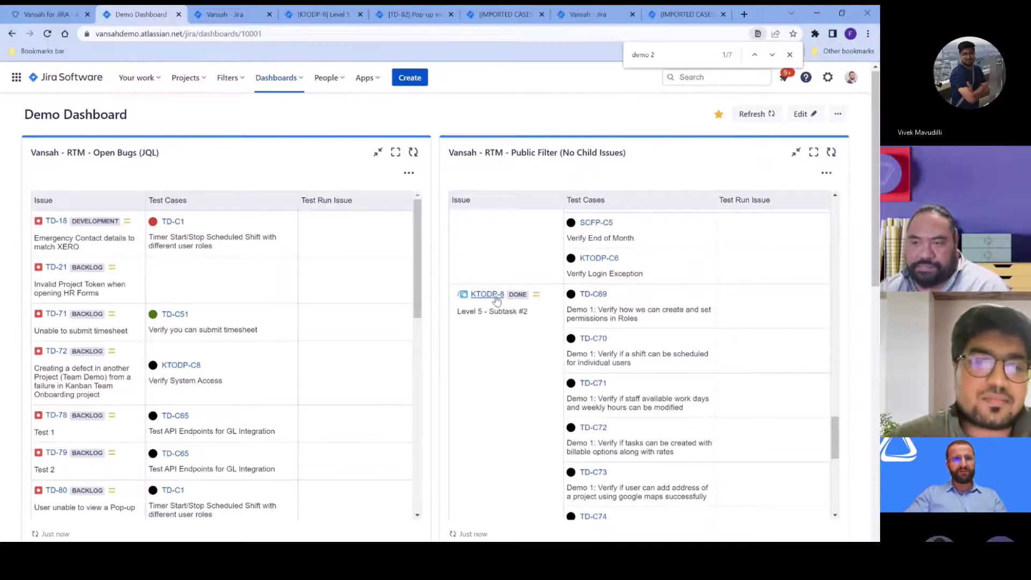
scroll(587, 311, down, 2)
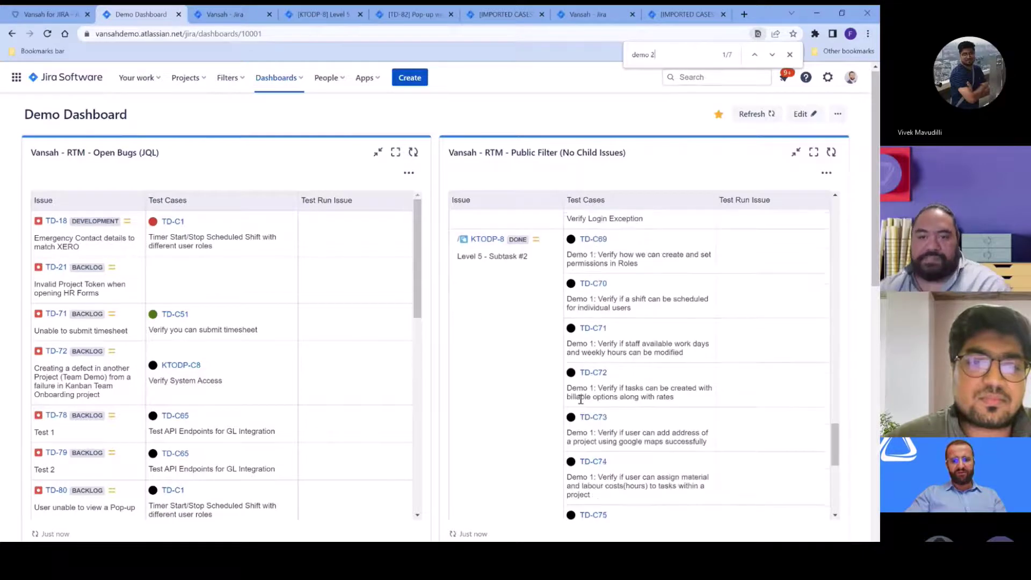
scroll(601, 430, down, 4)
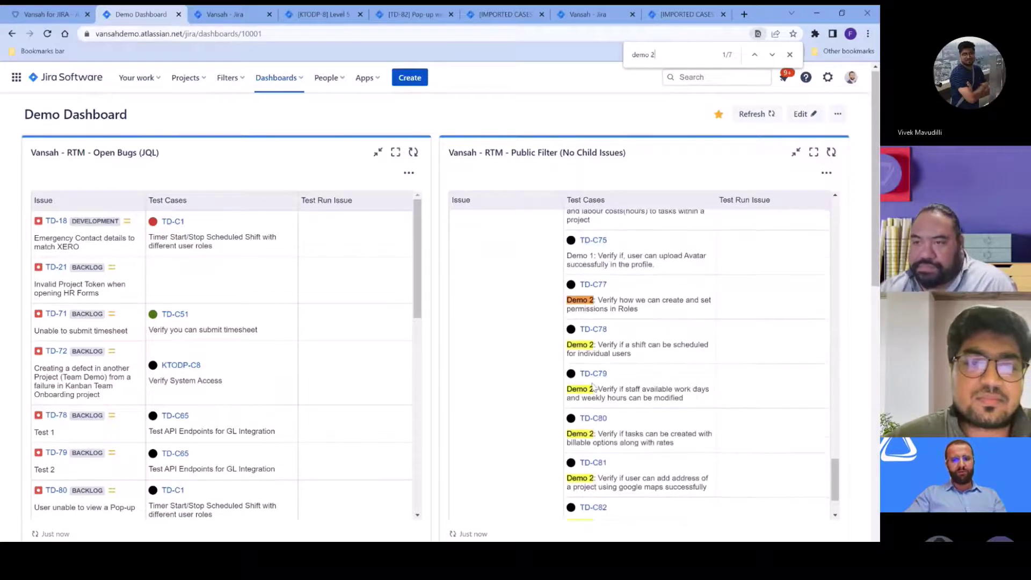
scroll(588, 333, down, 1)
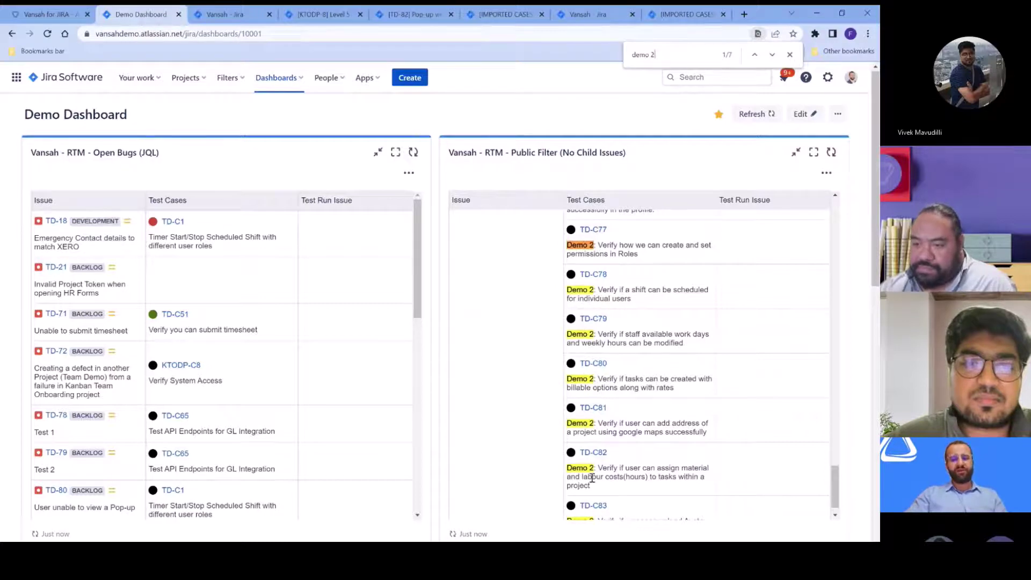
scroll(596, 430, down, 1)
scroll(597, 438, down, 1)
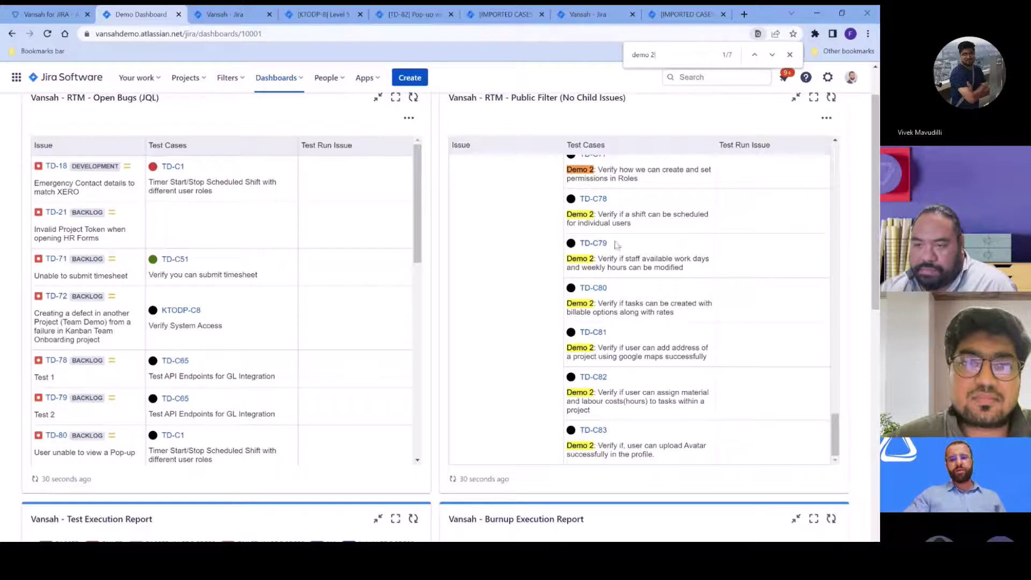
scroll(556, 413, up, 3)
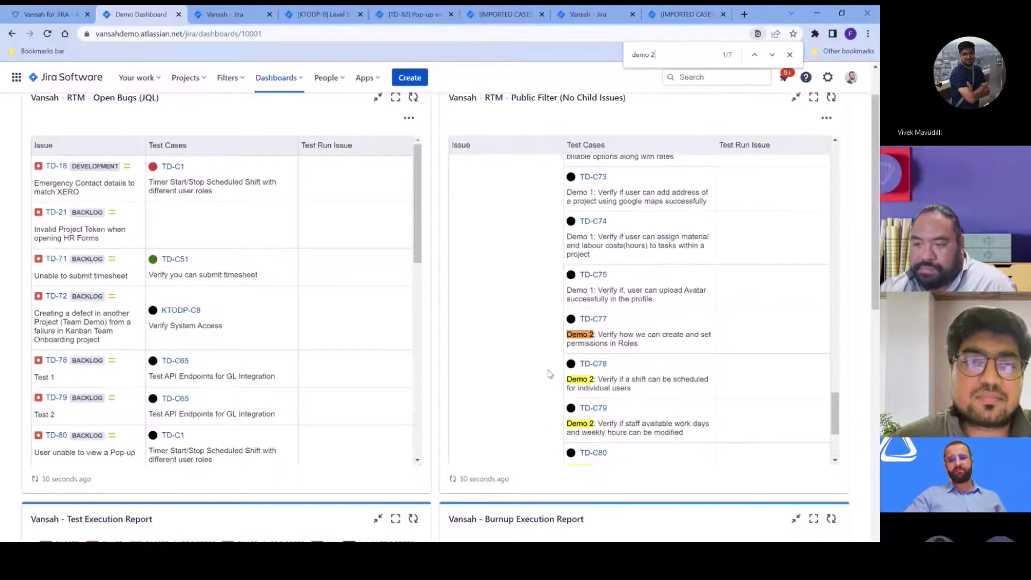
scroll(557, 400, up, 4)
scroll(558, 397, down, 4)
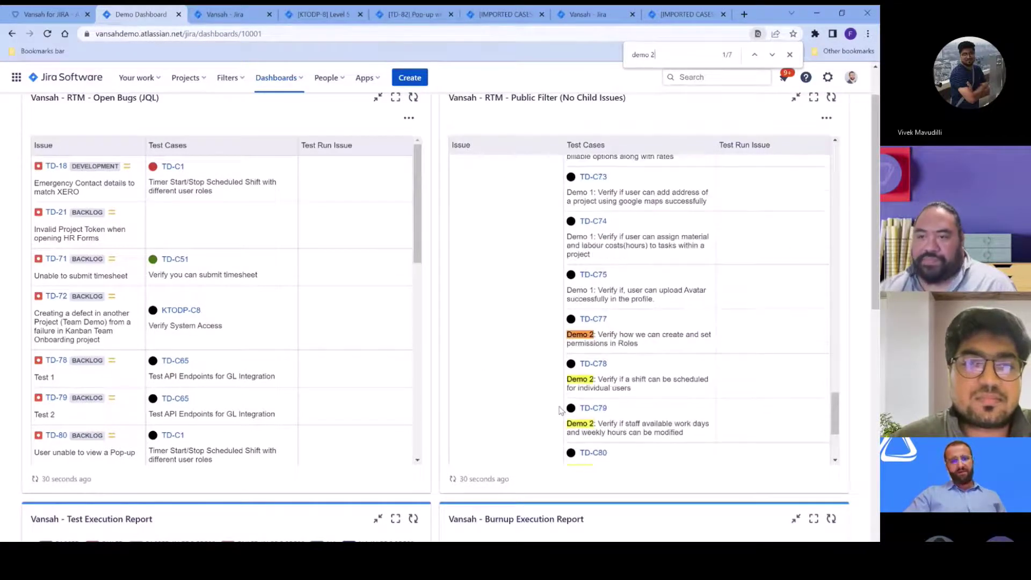
scroll(559, 410, down, 2)
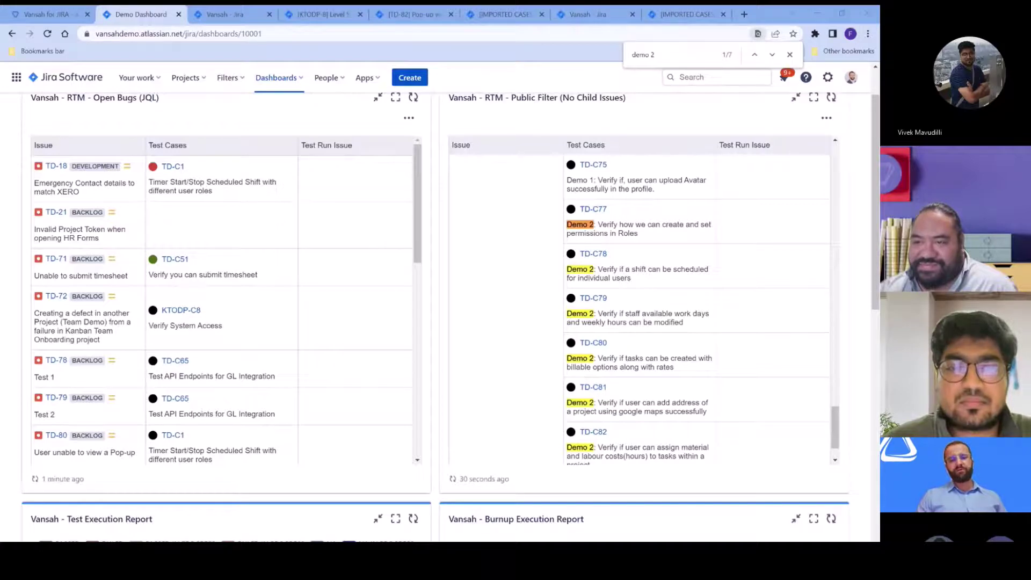
Switch to the presentation's closing Thank You slide
key(alt+Tab)
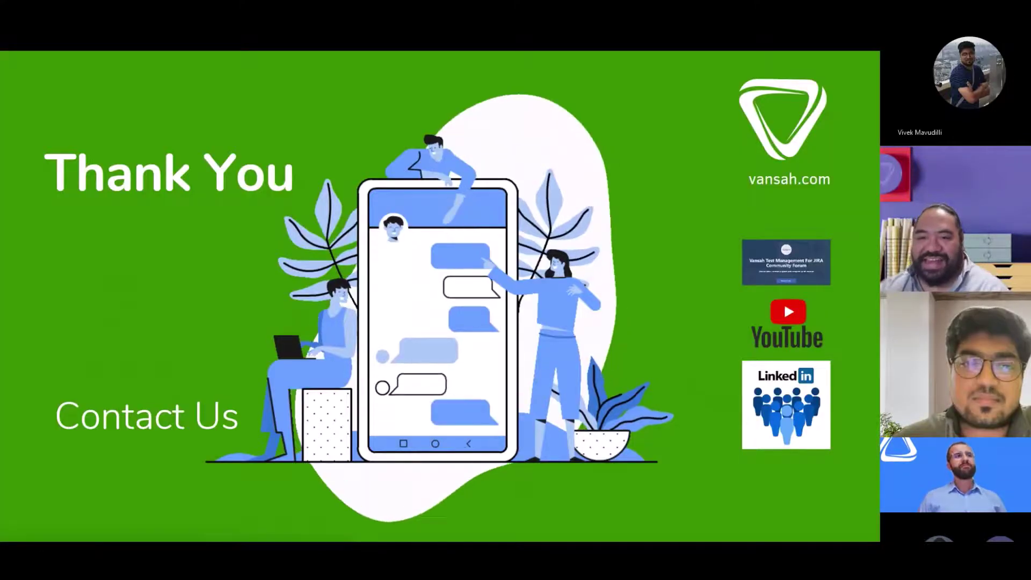